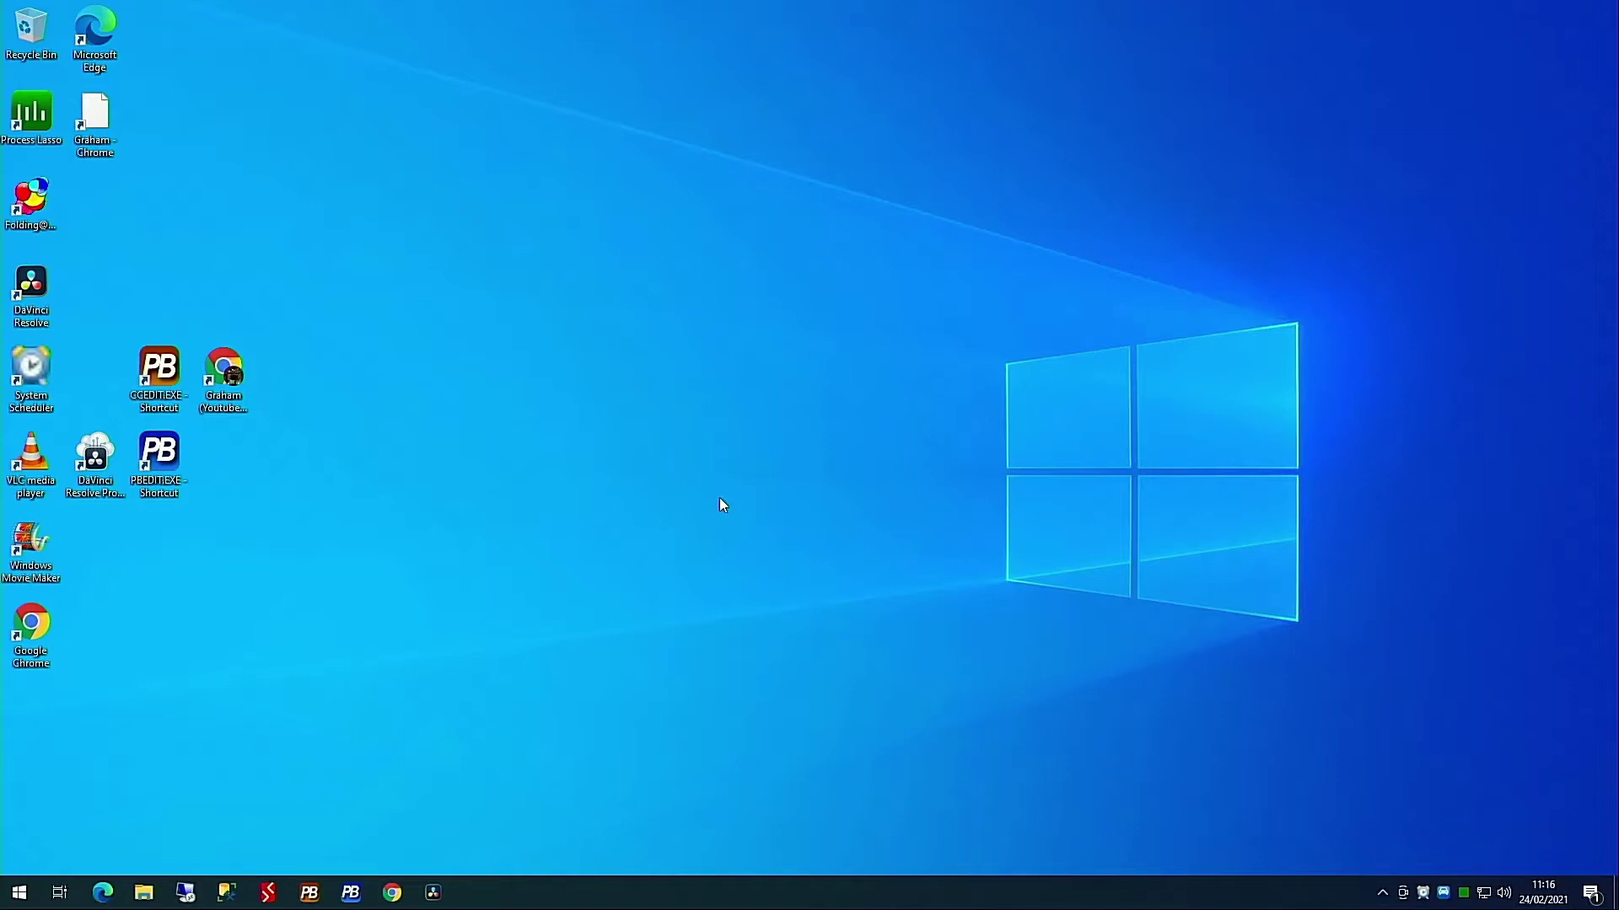
- Open Disk Management and cancel initialising the new 7452.04 GB disk, leaving it uninitialised
key("super+x")
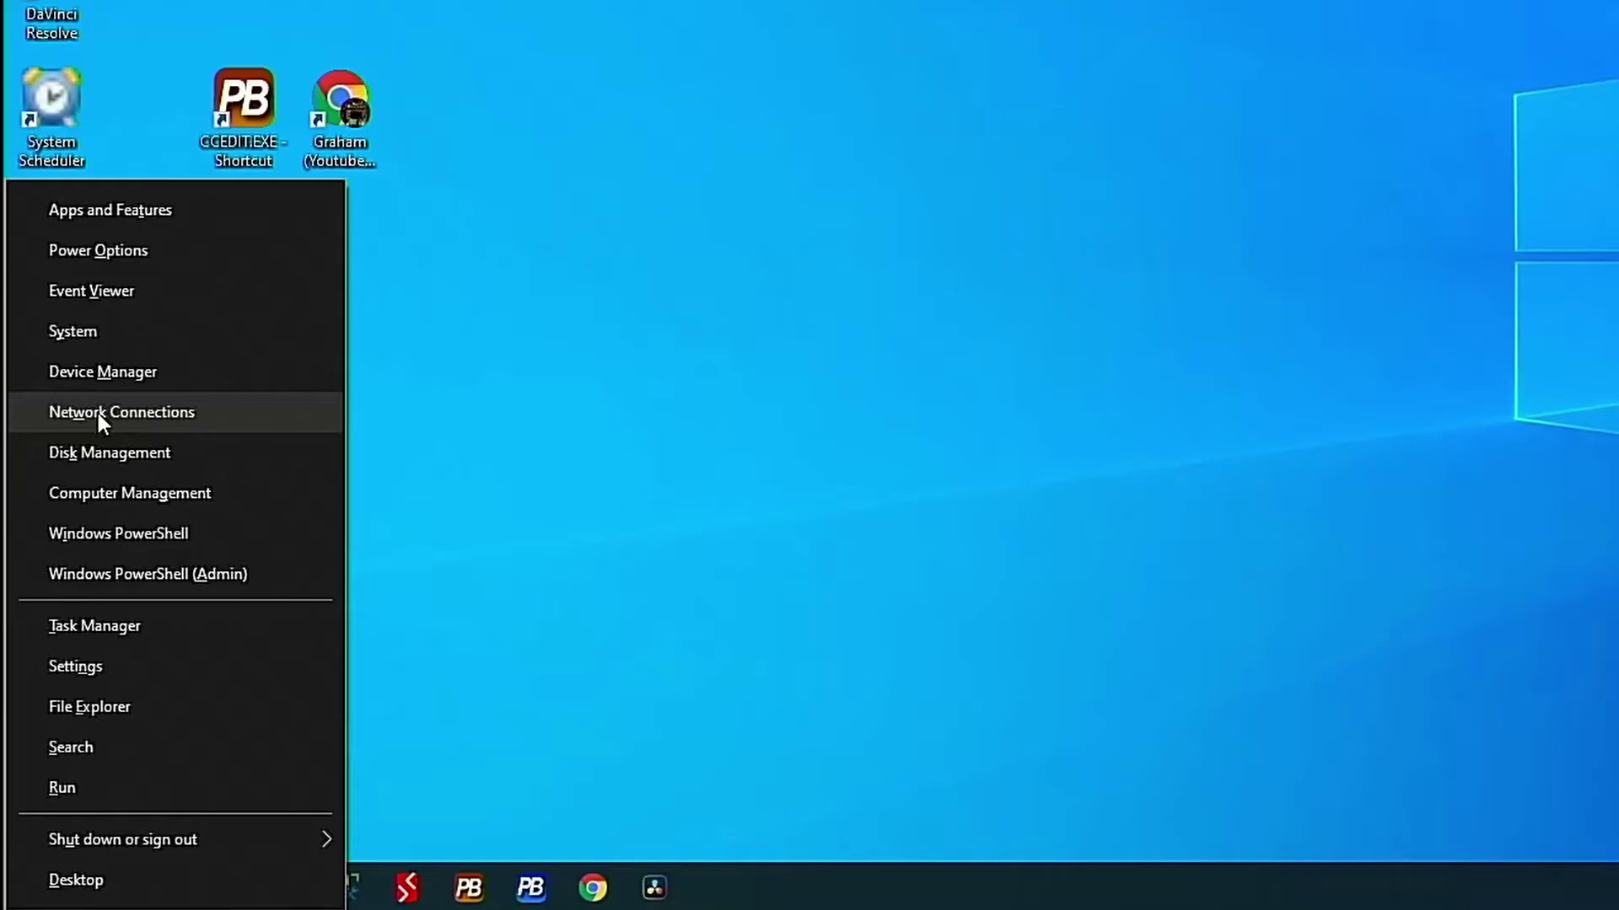
left_click(120, 451)
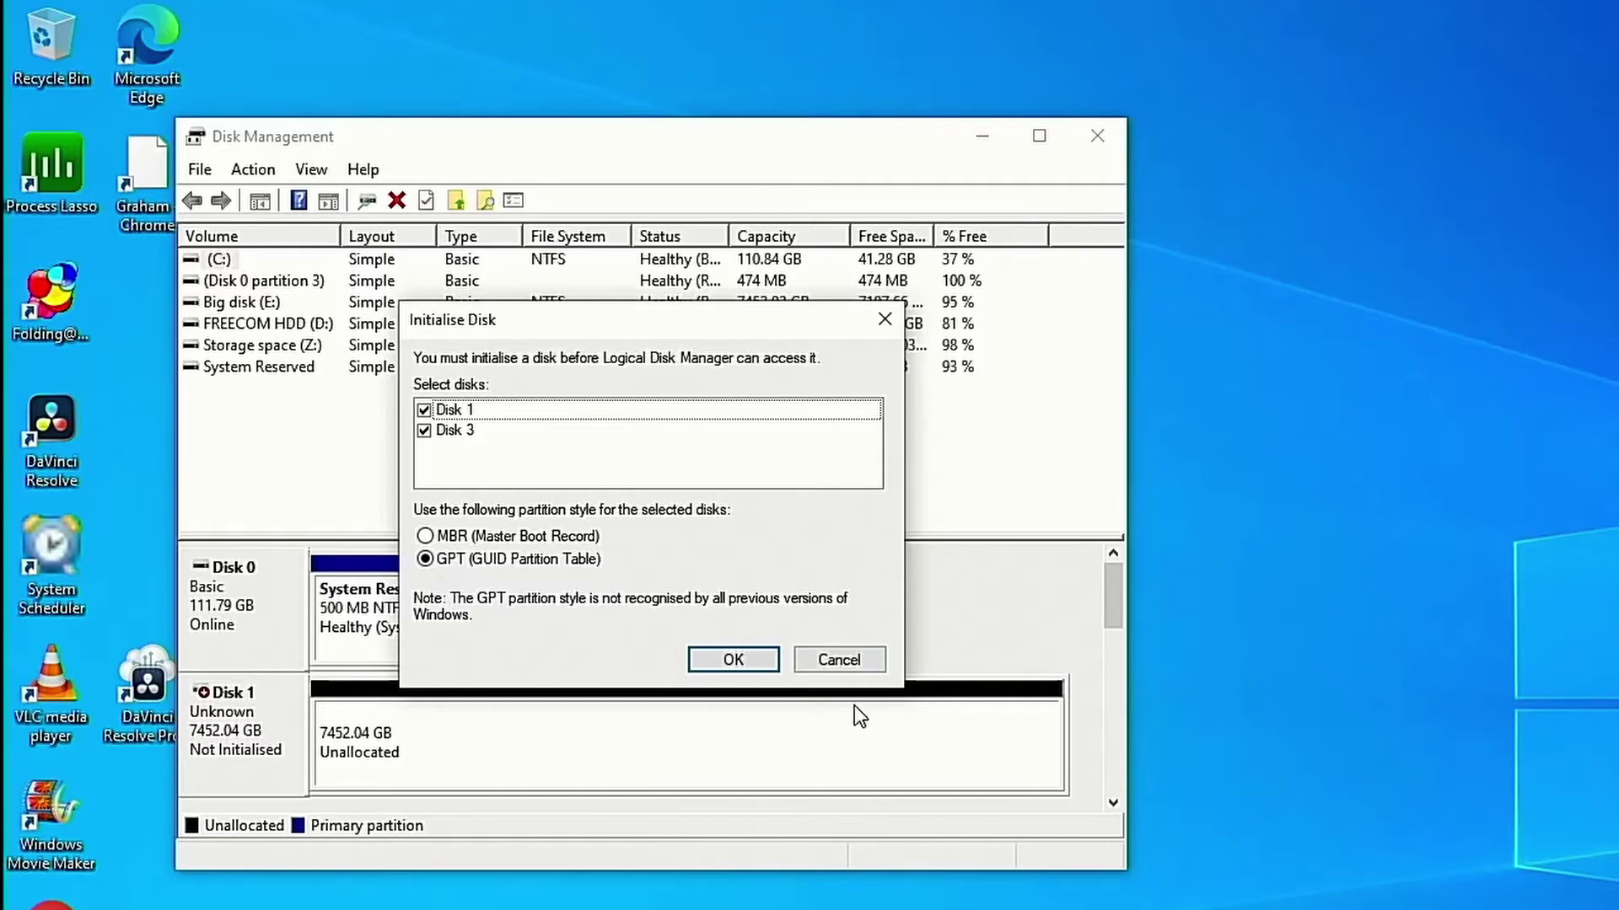
left_click(838, 666)
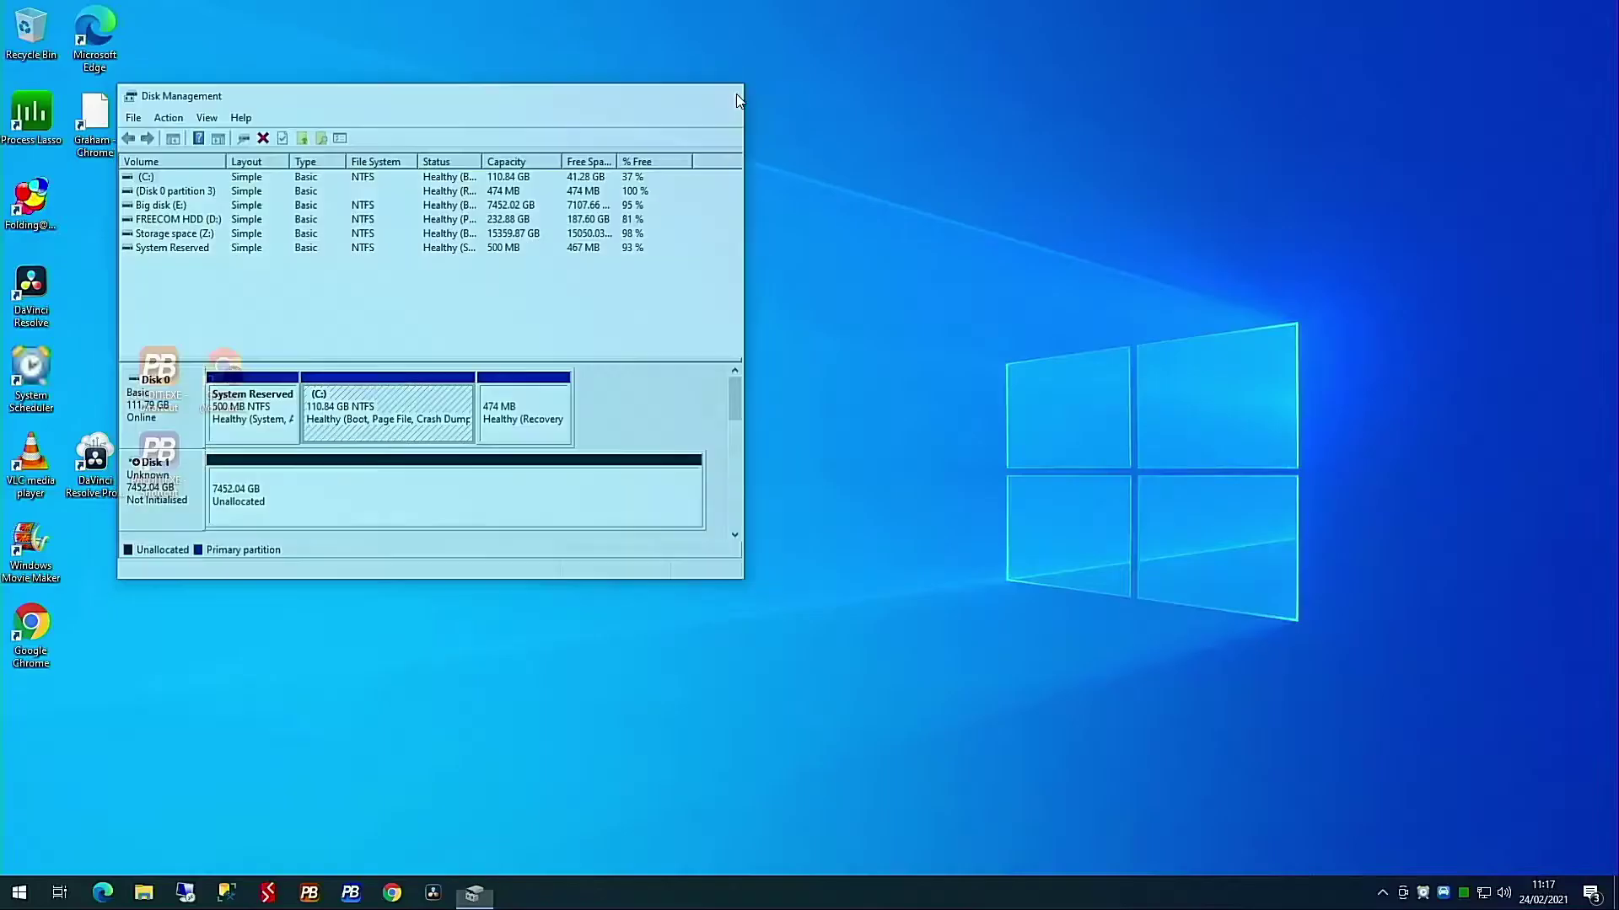
- Close Disk Management and open the Storage settings page by searching 'storage' in Settings
left_click(1096, 136)
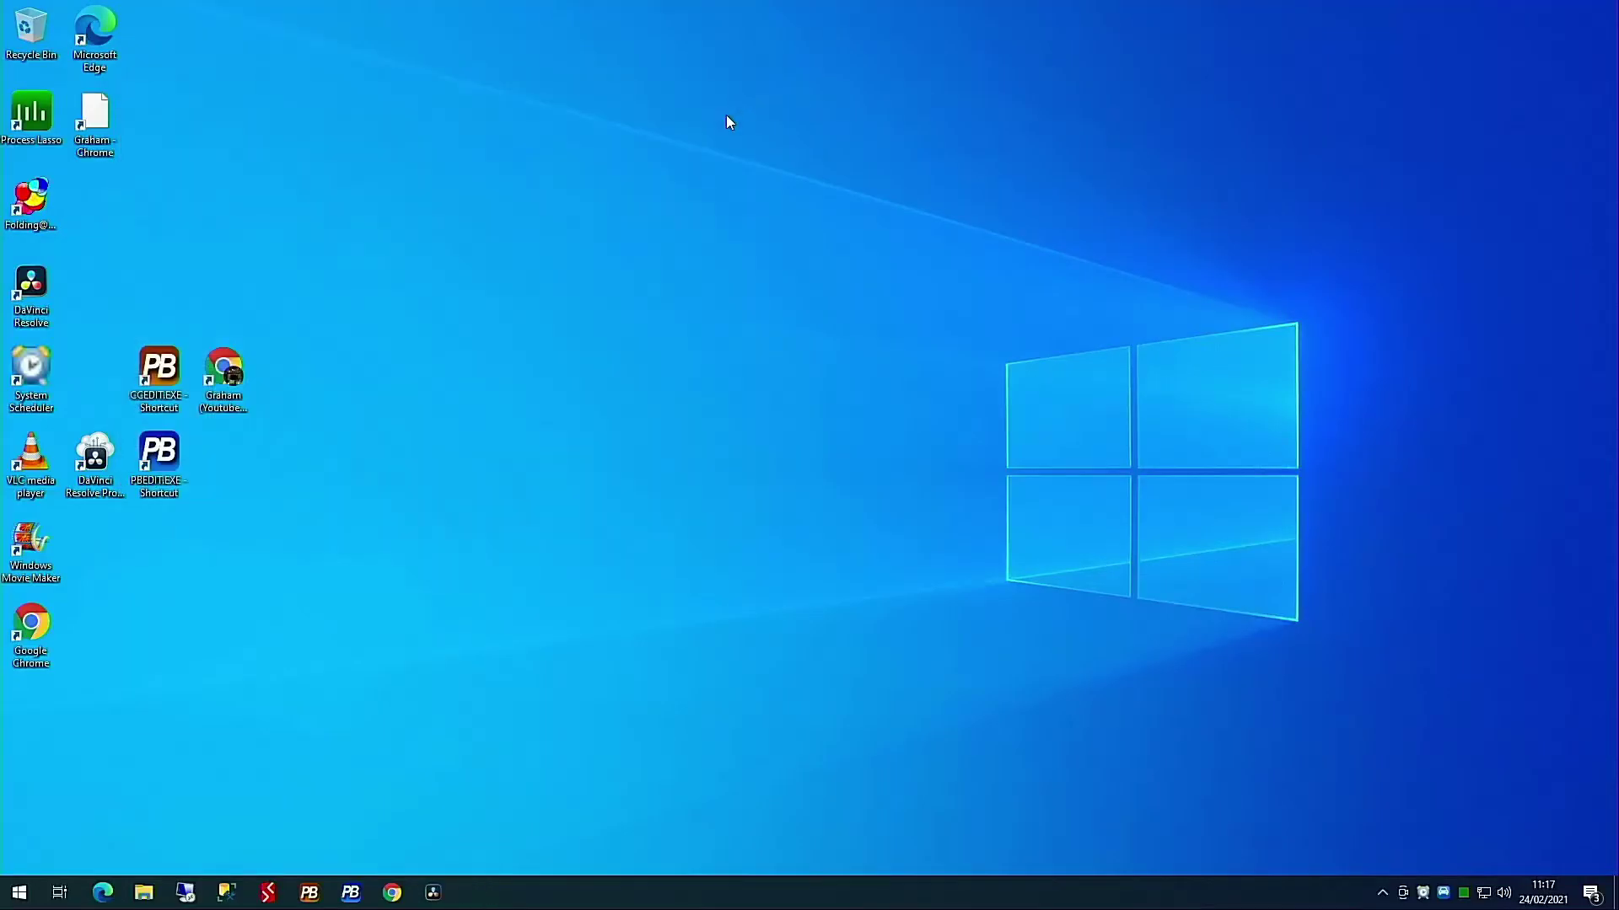
key("super+i")
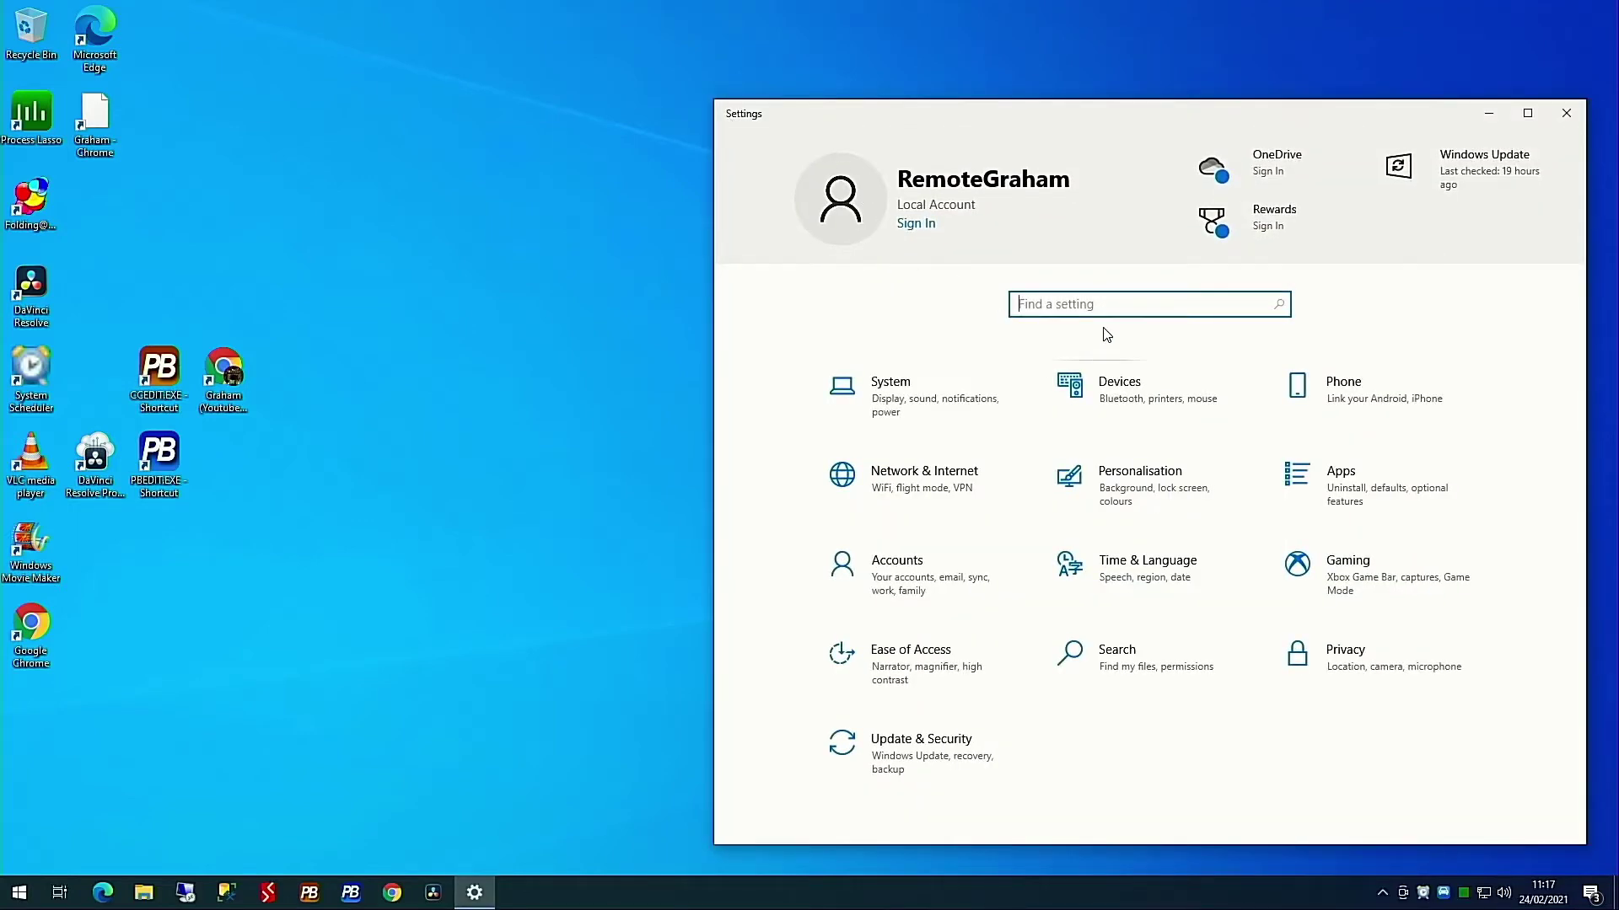
type("storage")
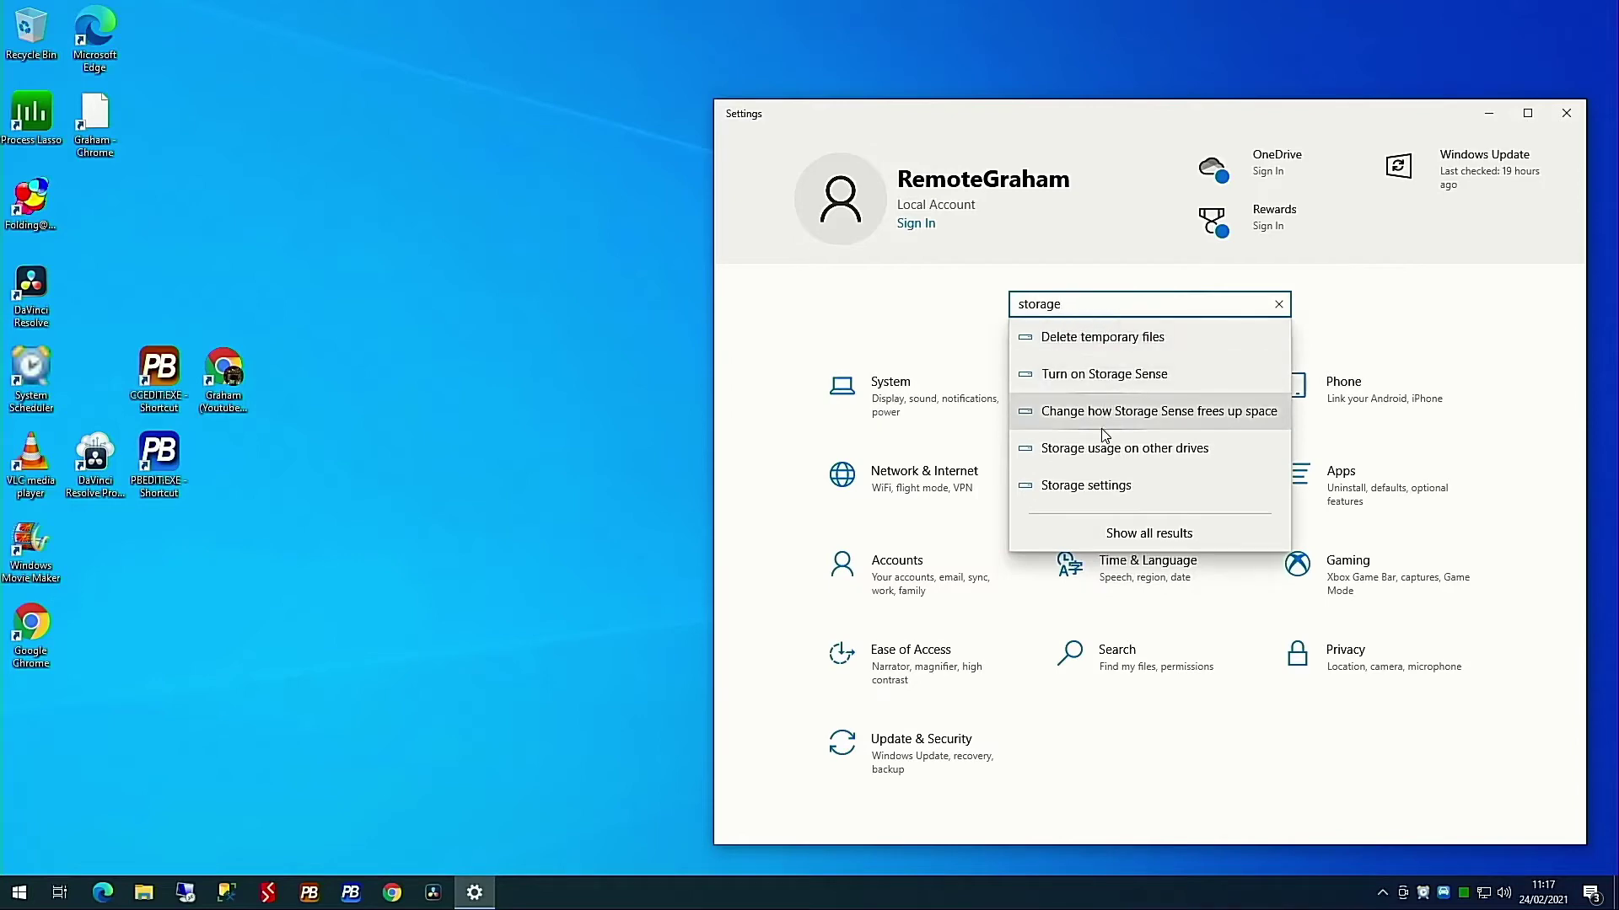
left_click(1108, 487)
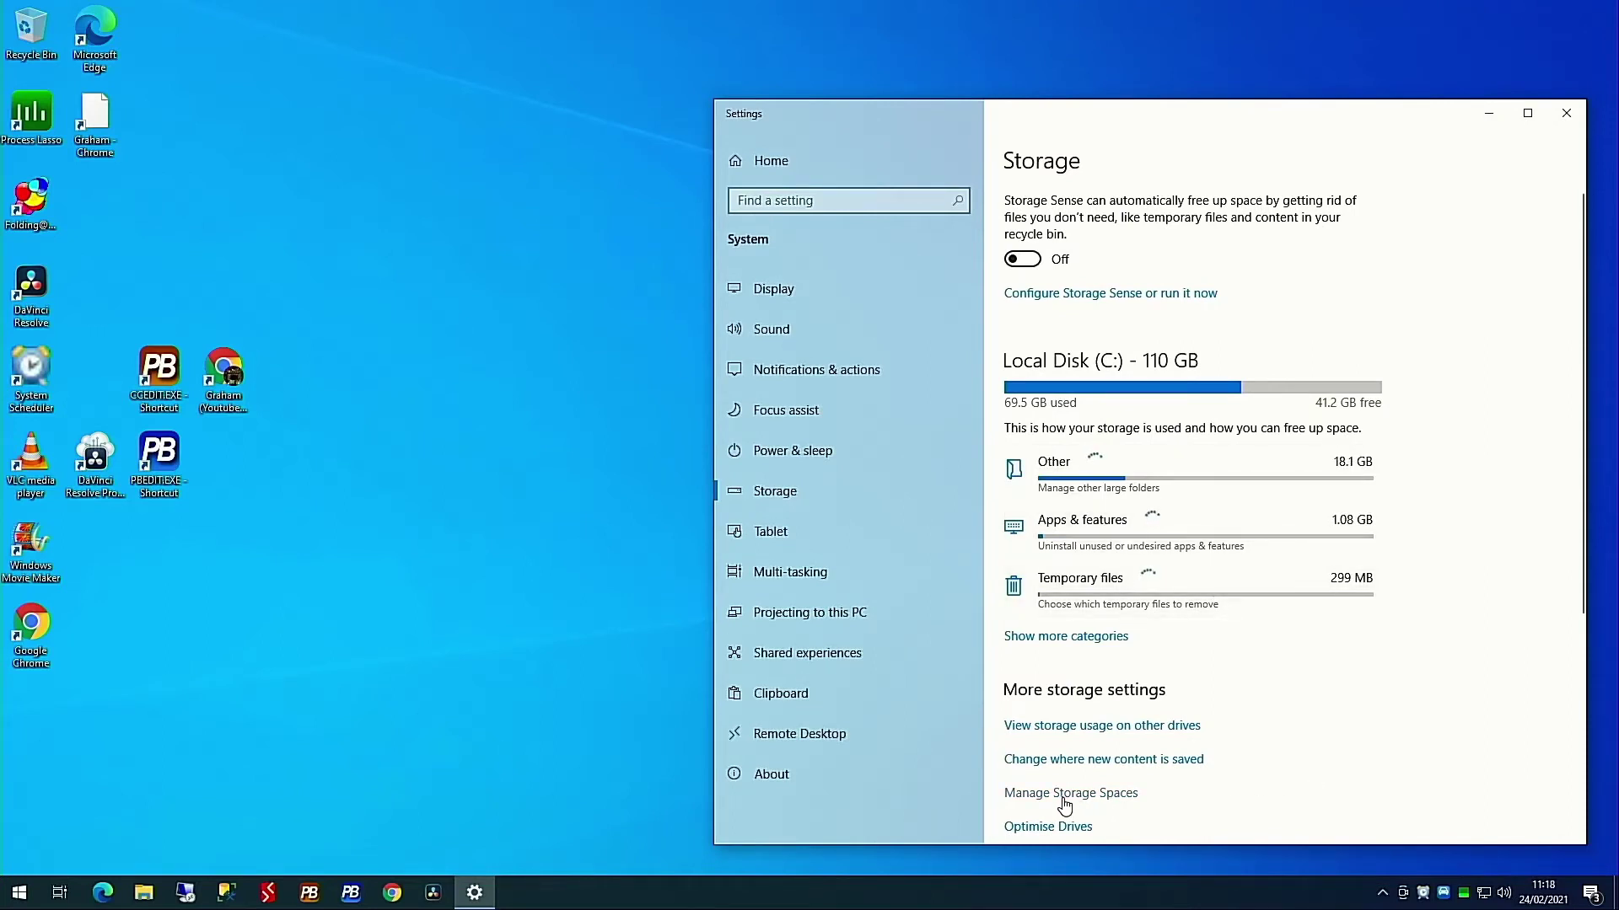
- Open Manage Storage Spaces, list the four 1.81 TB pool drives, and unlock tasks as administrator
left_click(1065, 796)
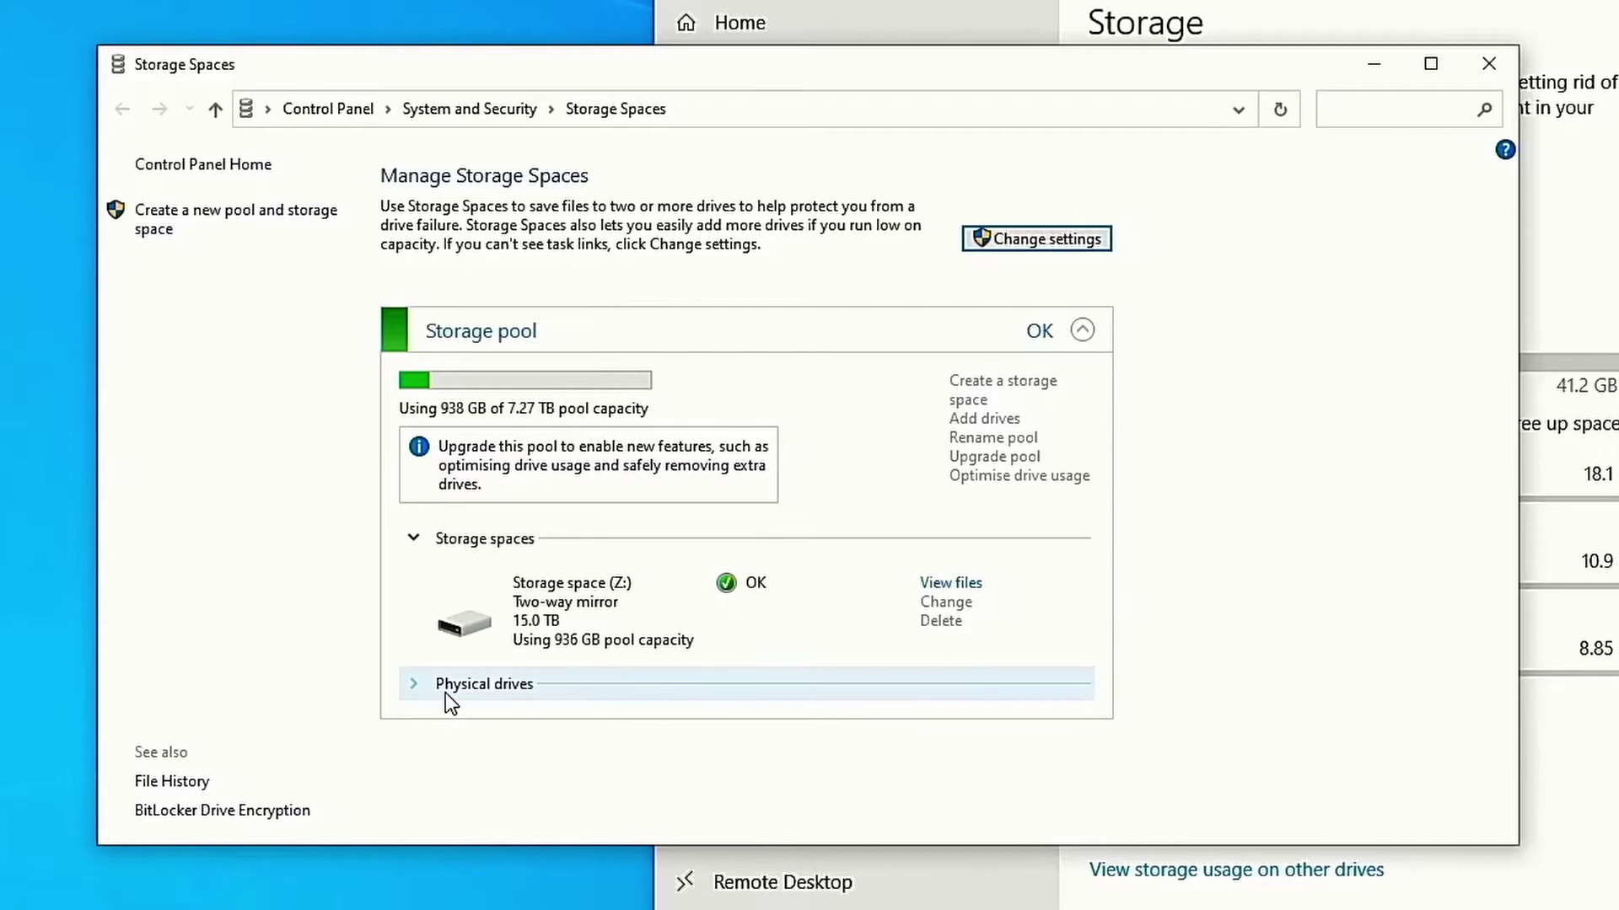
left_click(413, 684)
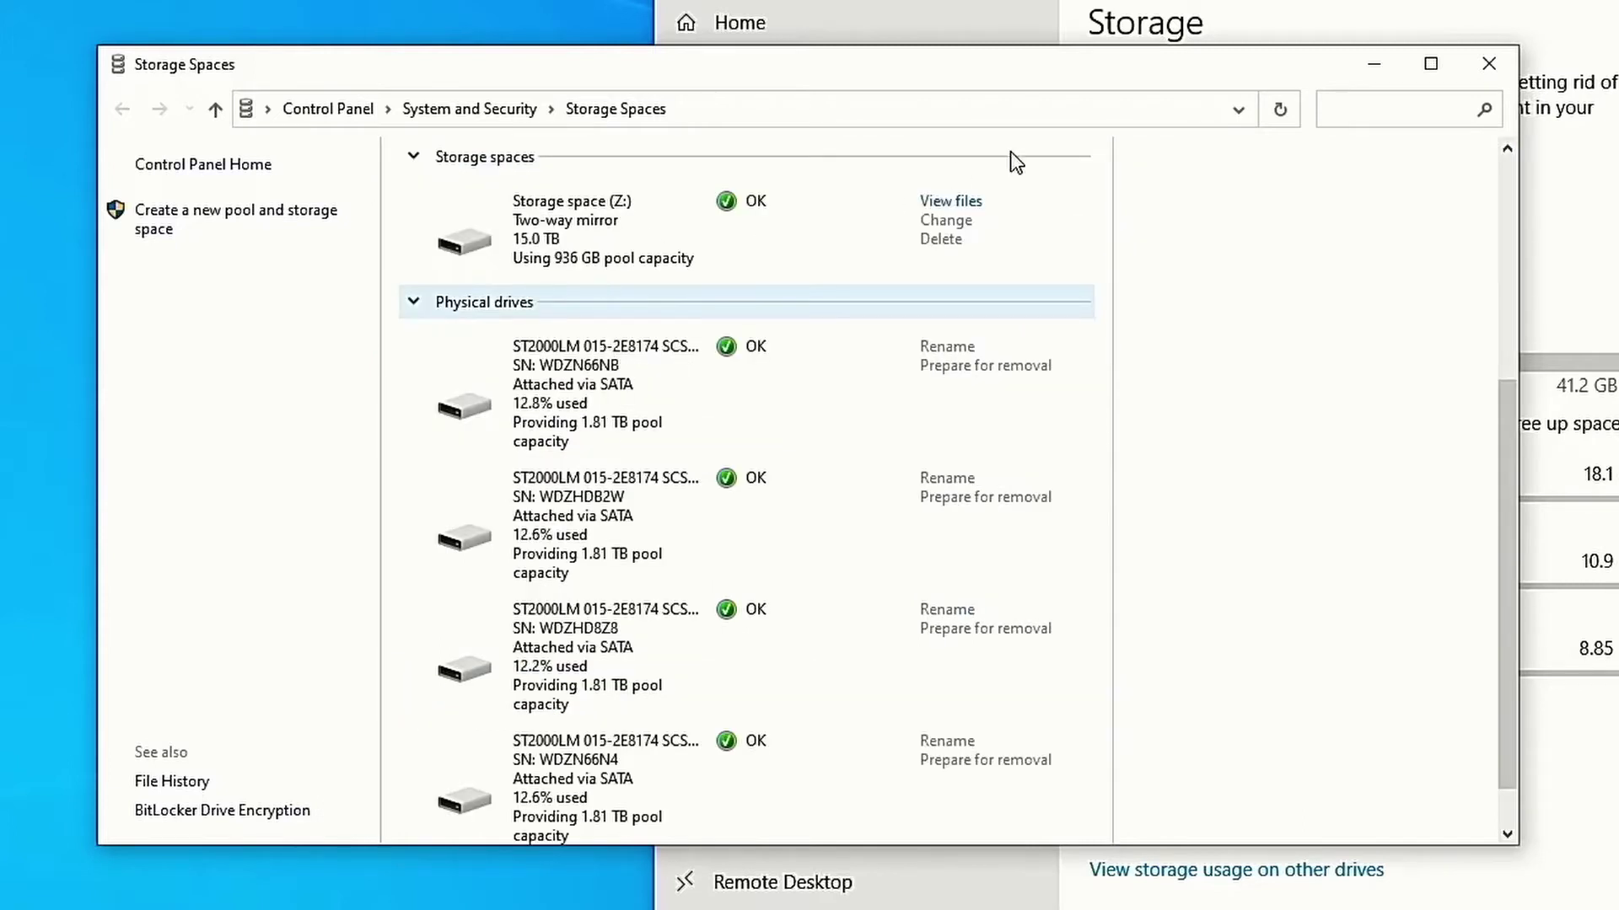
left_click(1431, 66)
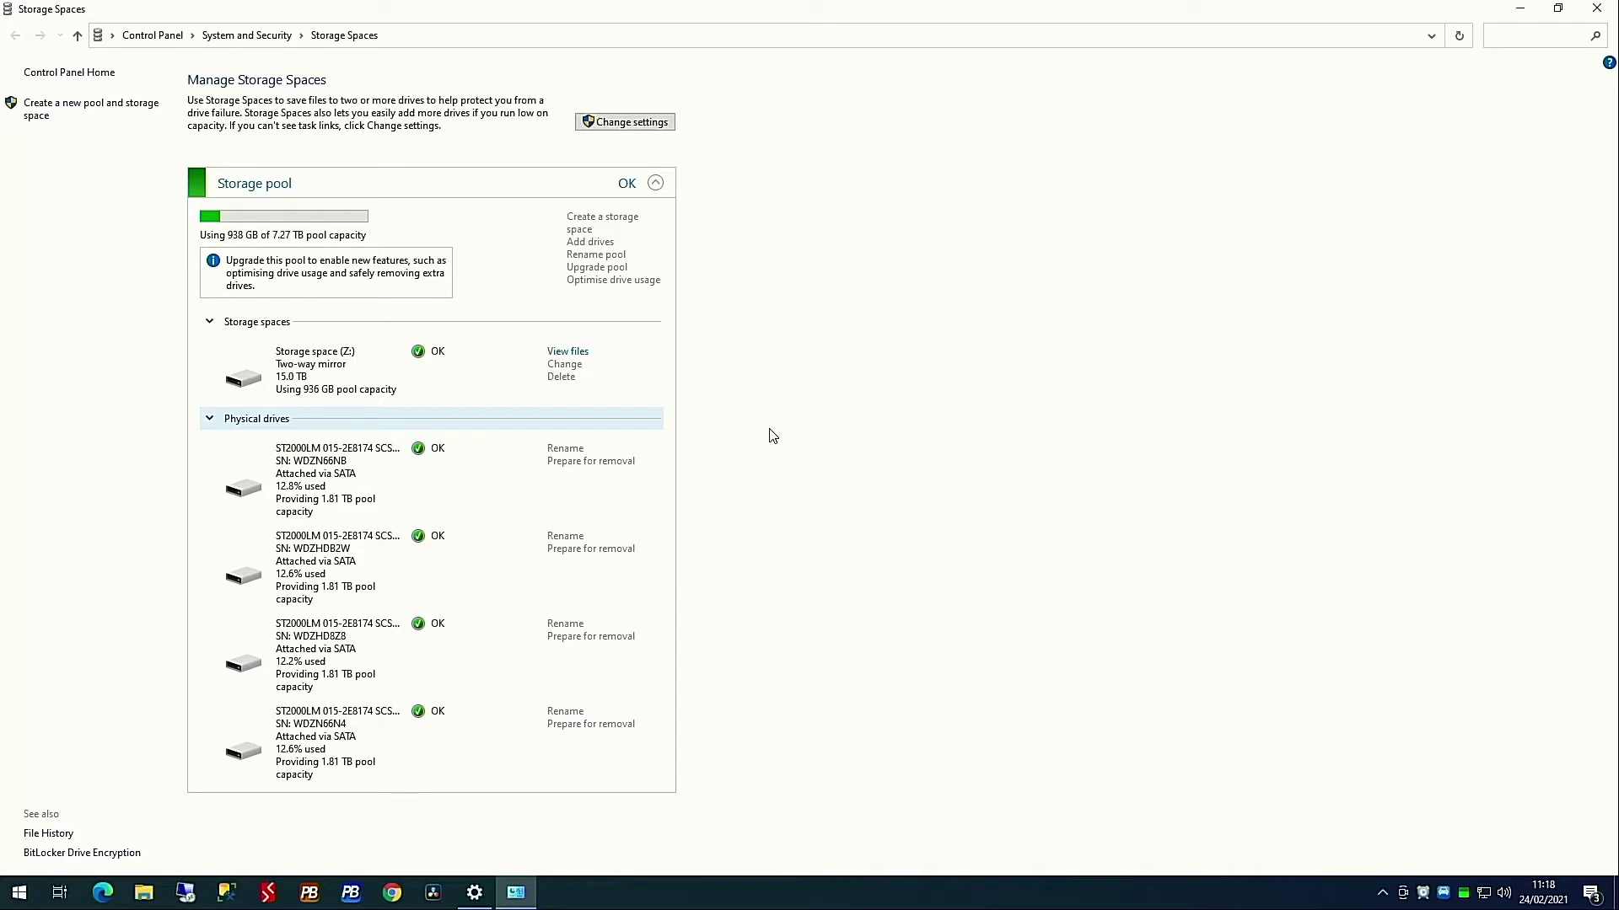
left_click(646, 122)
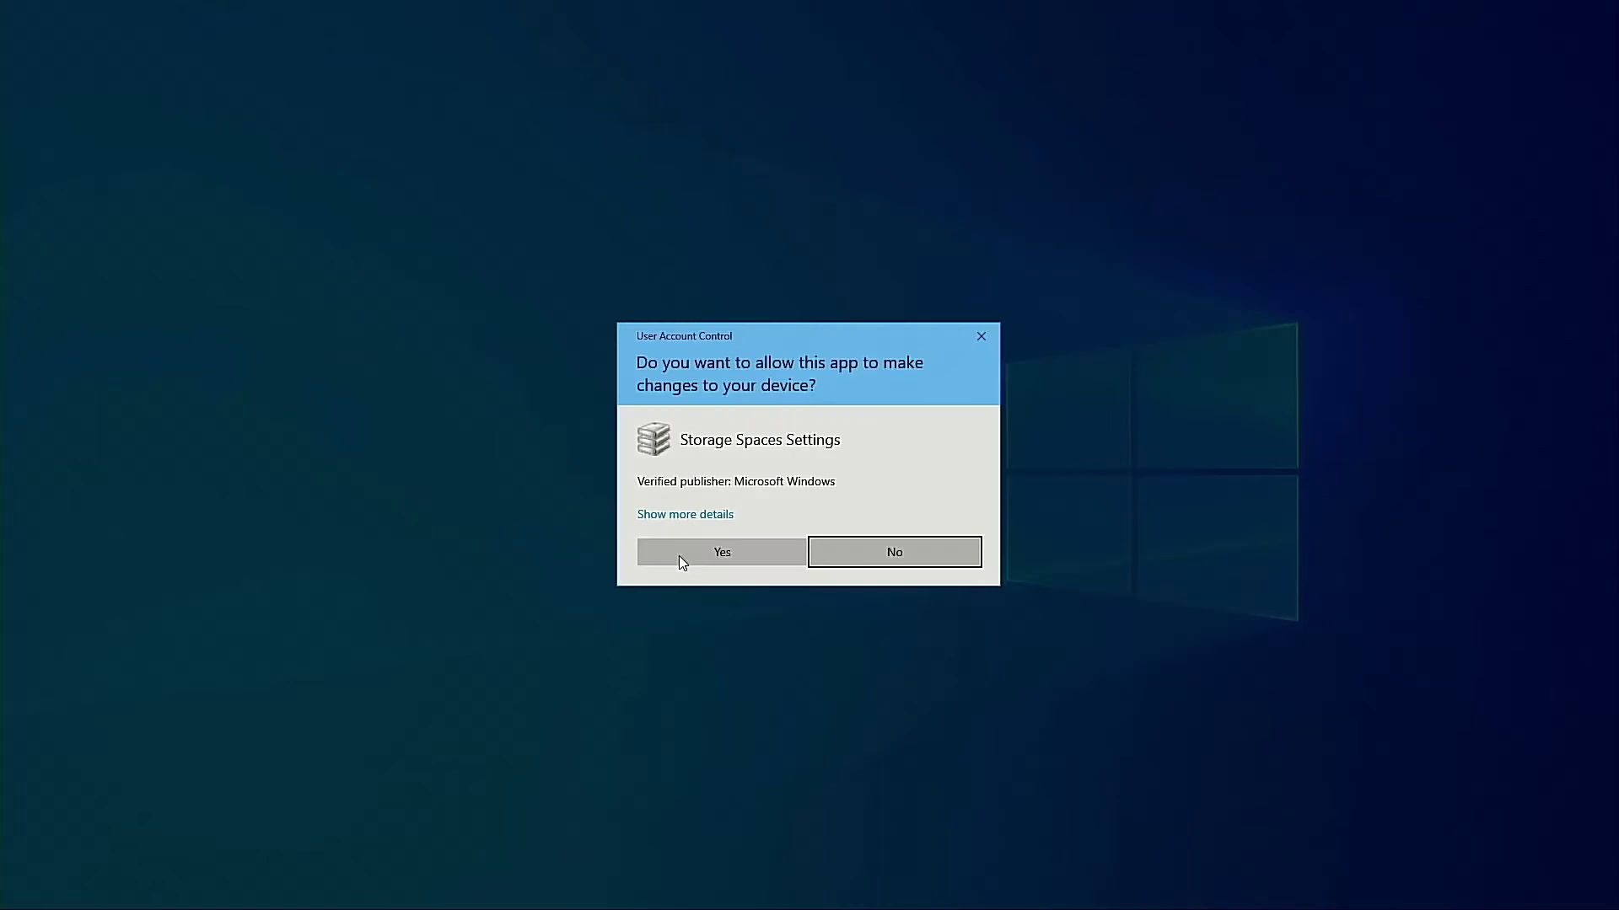
left_click(695, 554)
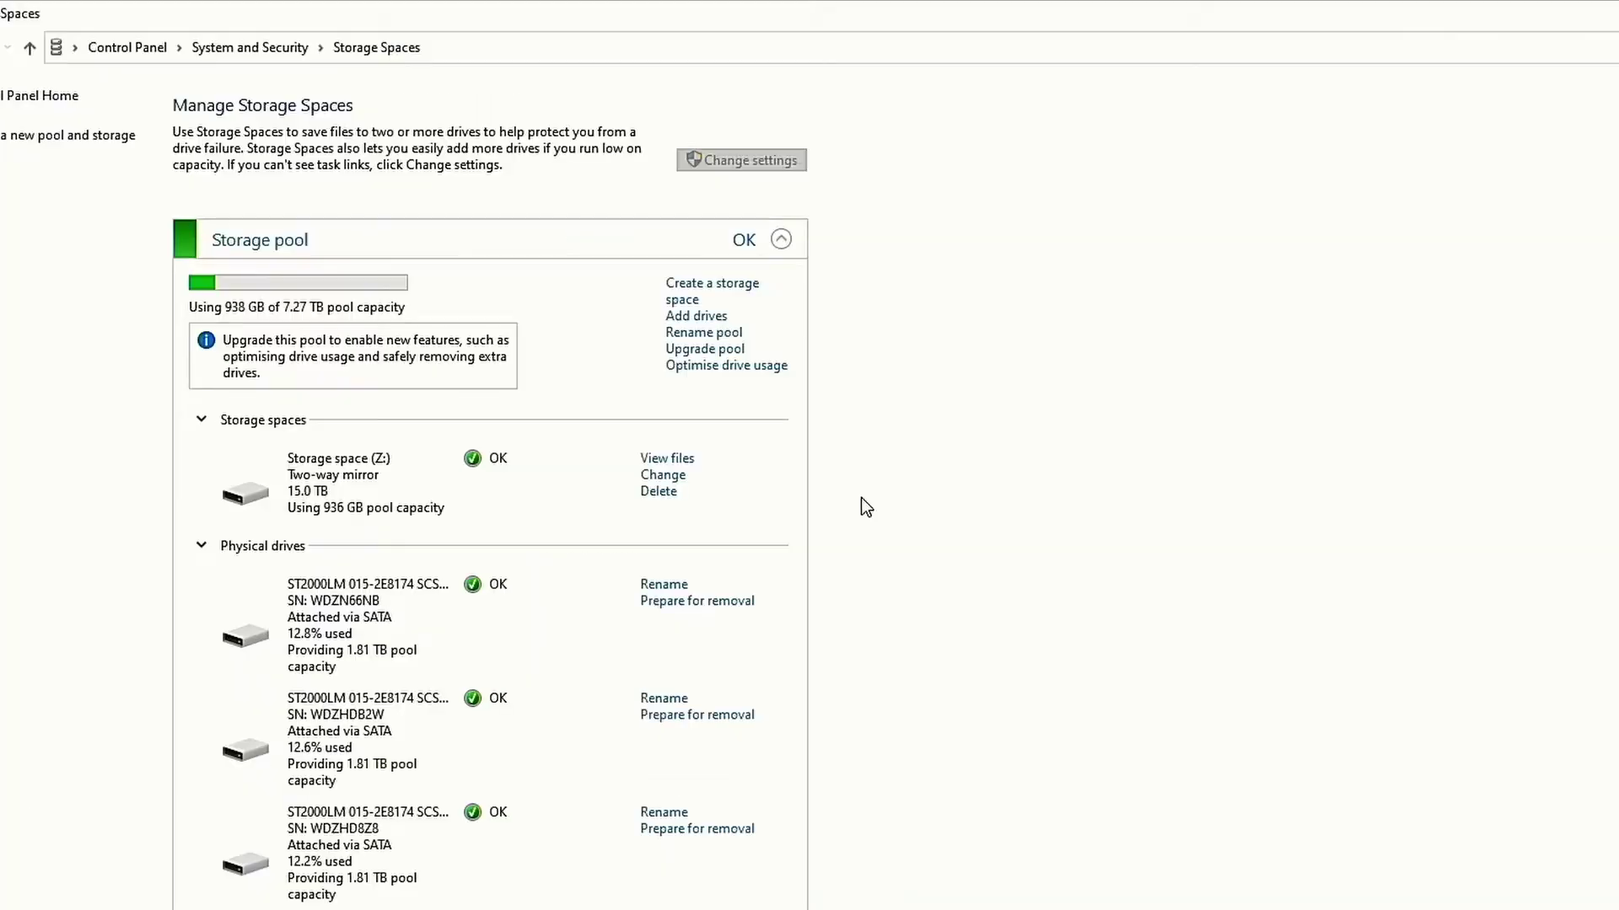
- Create a two-way mirror storage space named 'Quad Storage' on drive F: at 3.16 TB
left_click(733, 291)
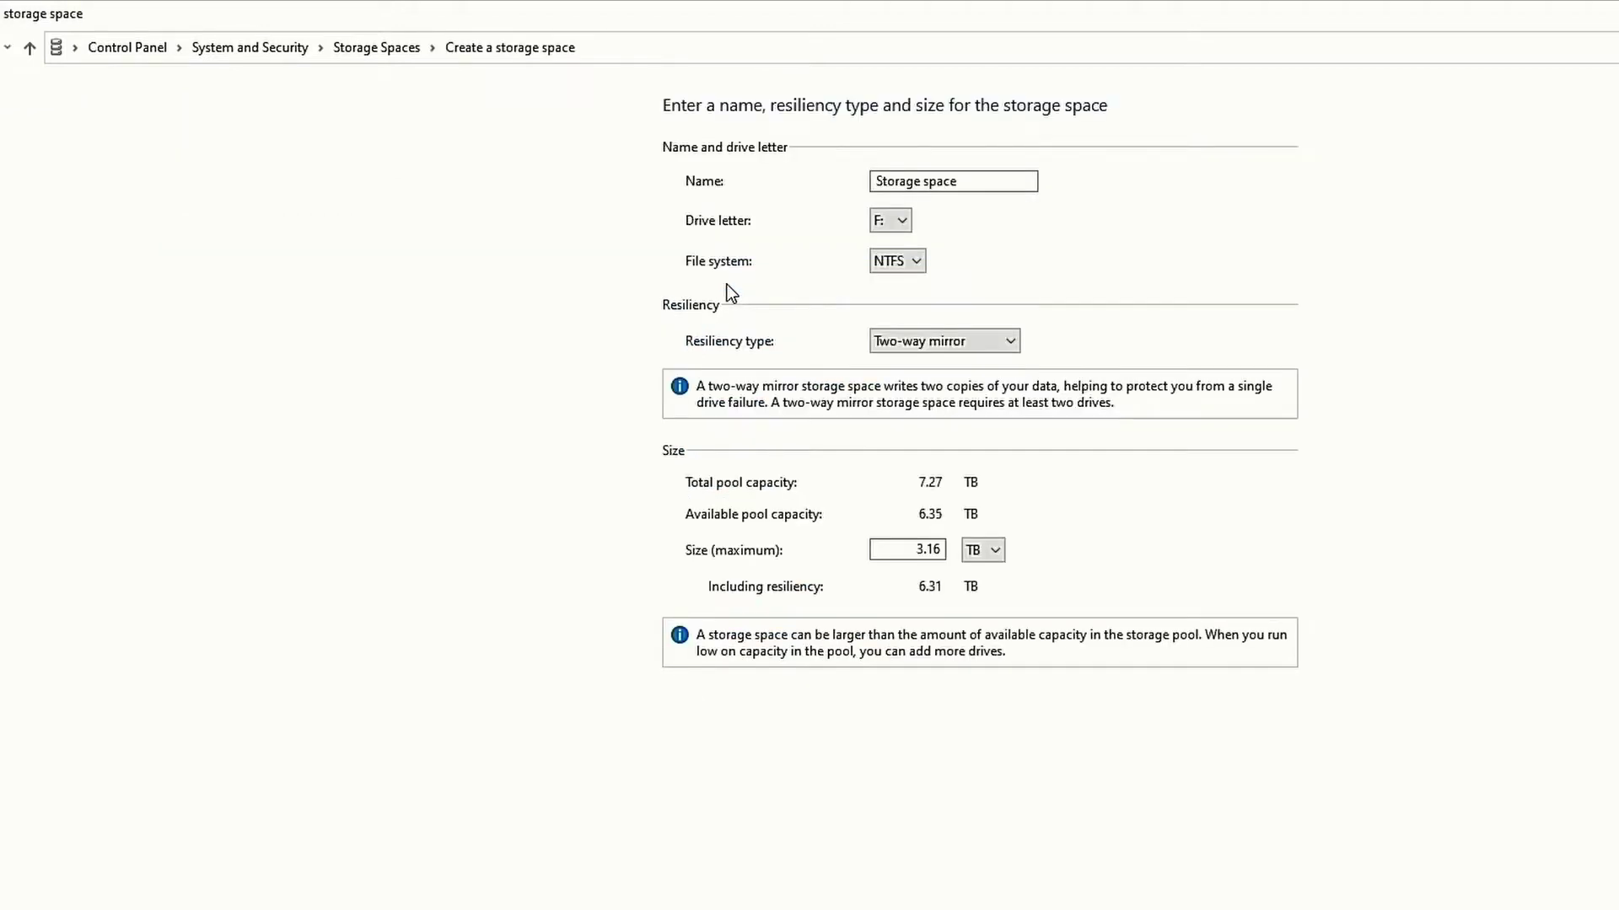
double_click(996, 179)
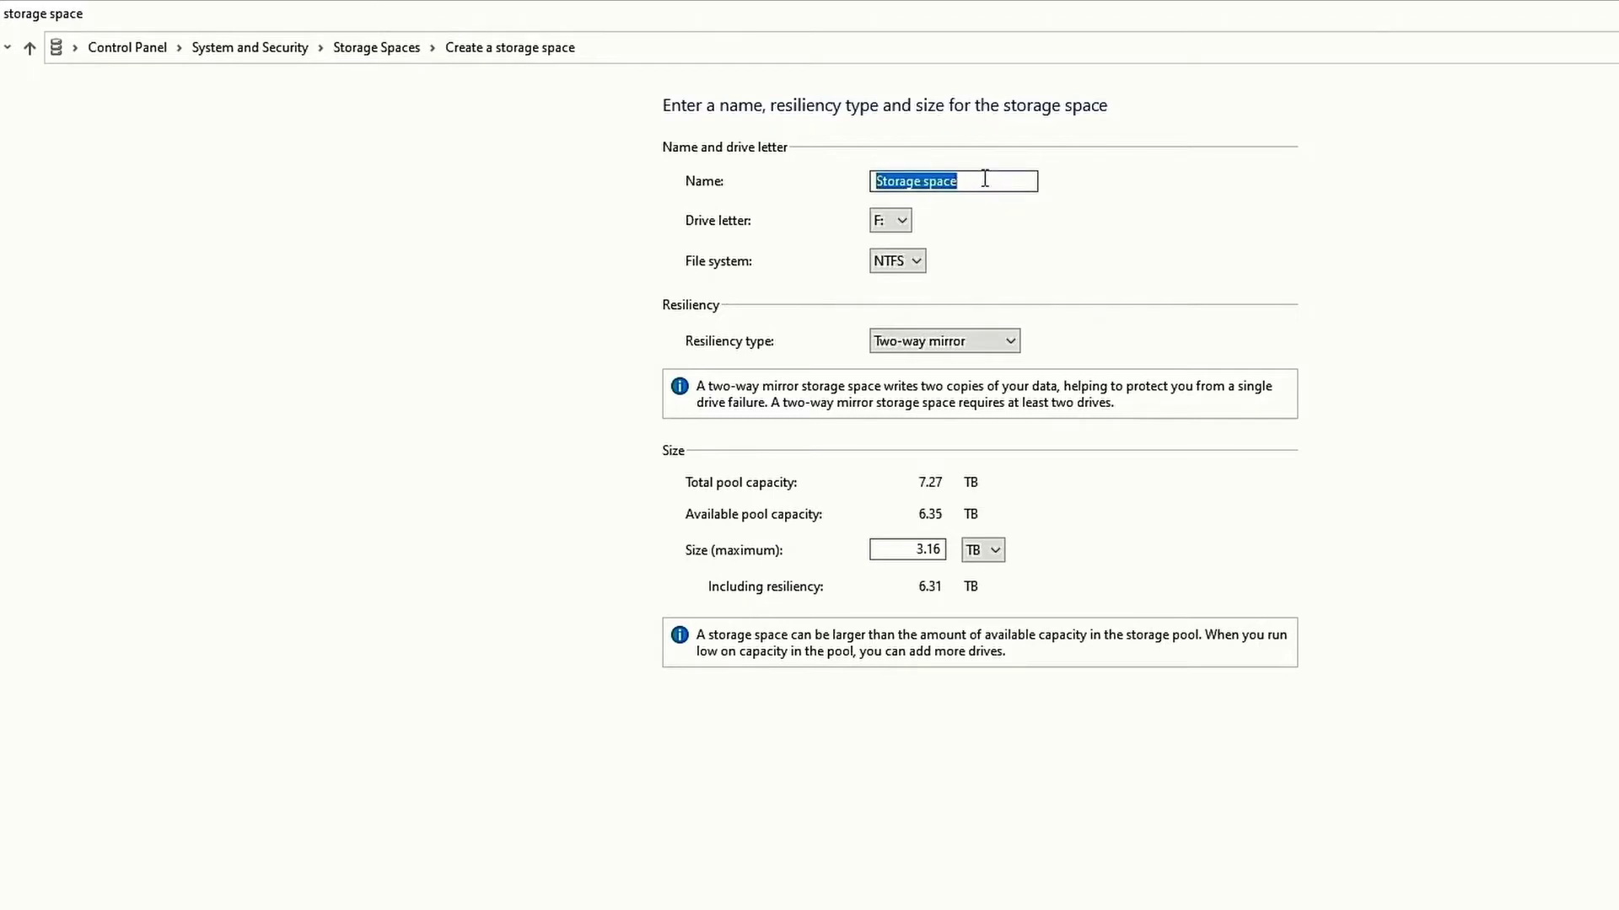
type("QuadStorage")
key("Left")
key("Left")
key("Left")
key("Left")
key("Left")
key("Left")
key("Left")
key("ctrl+a")
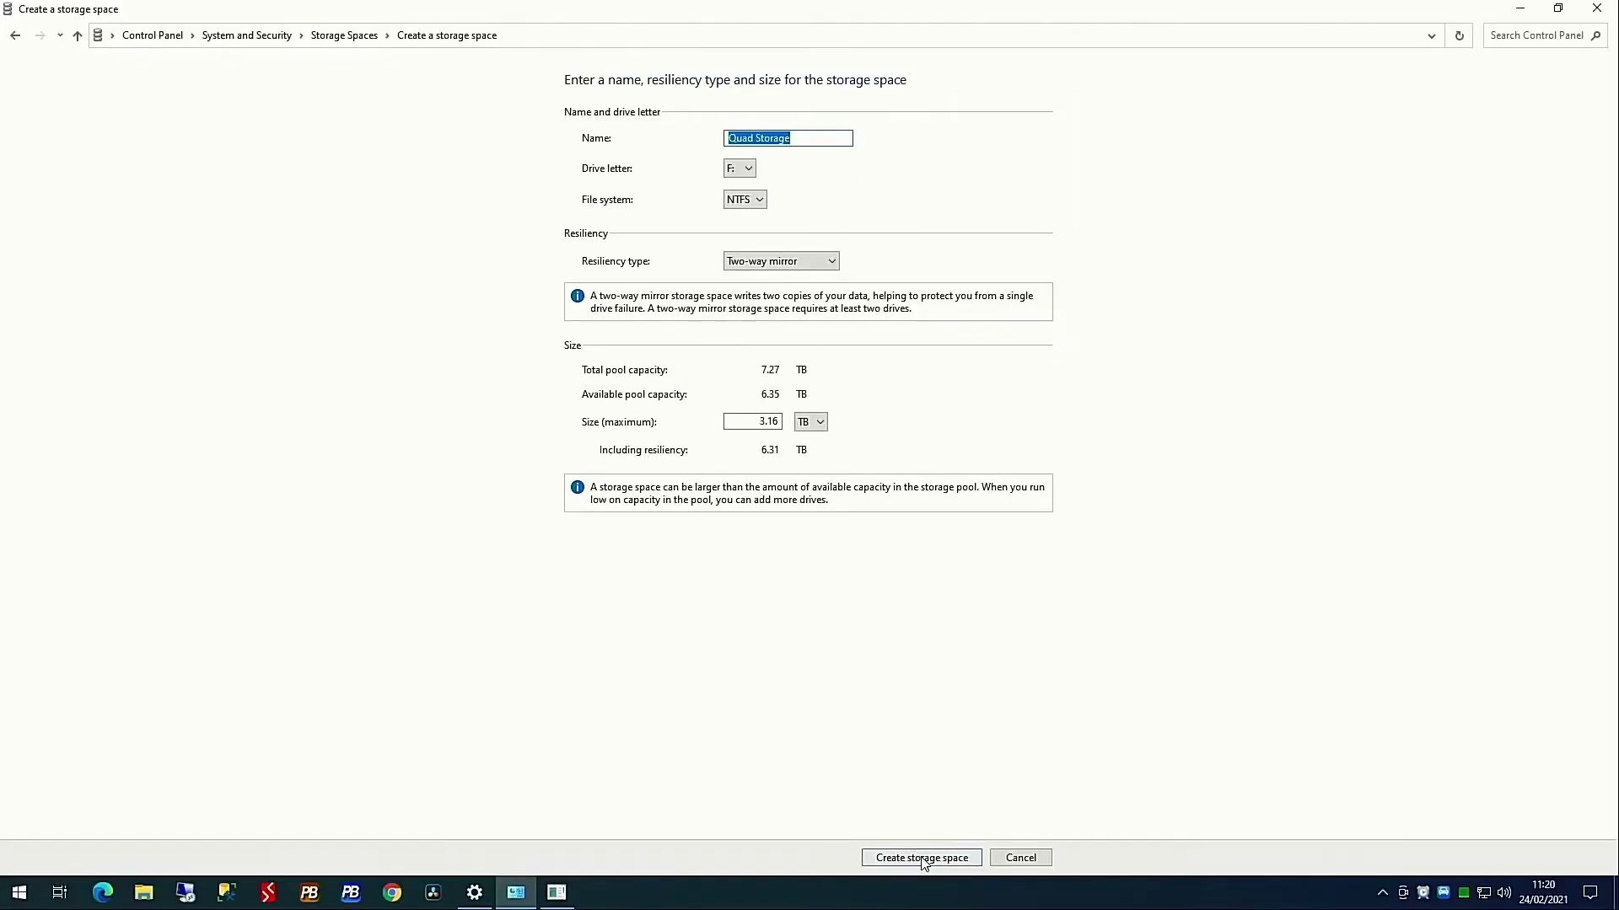
left_click(921, 858)
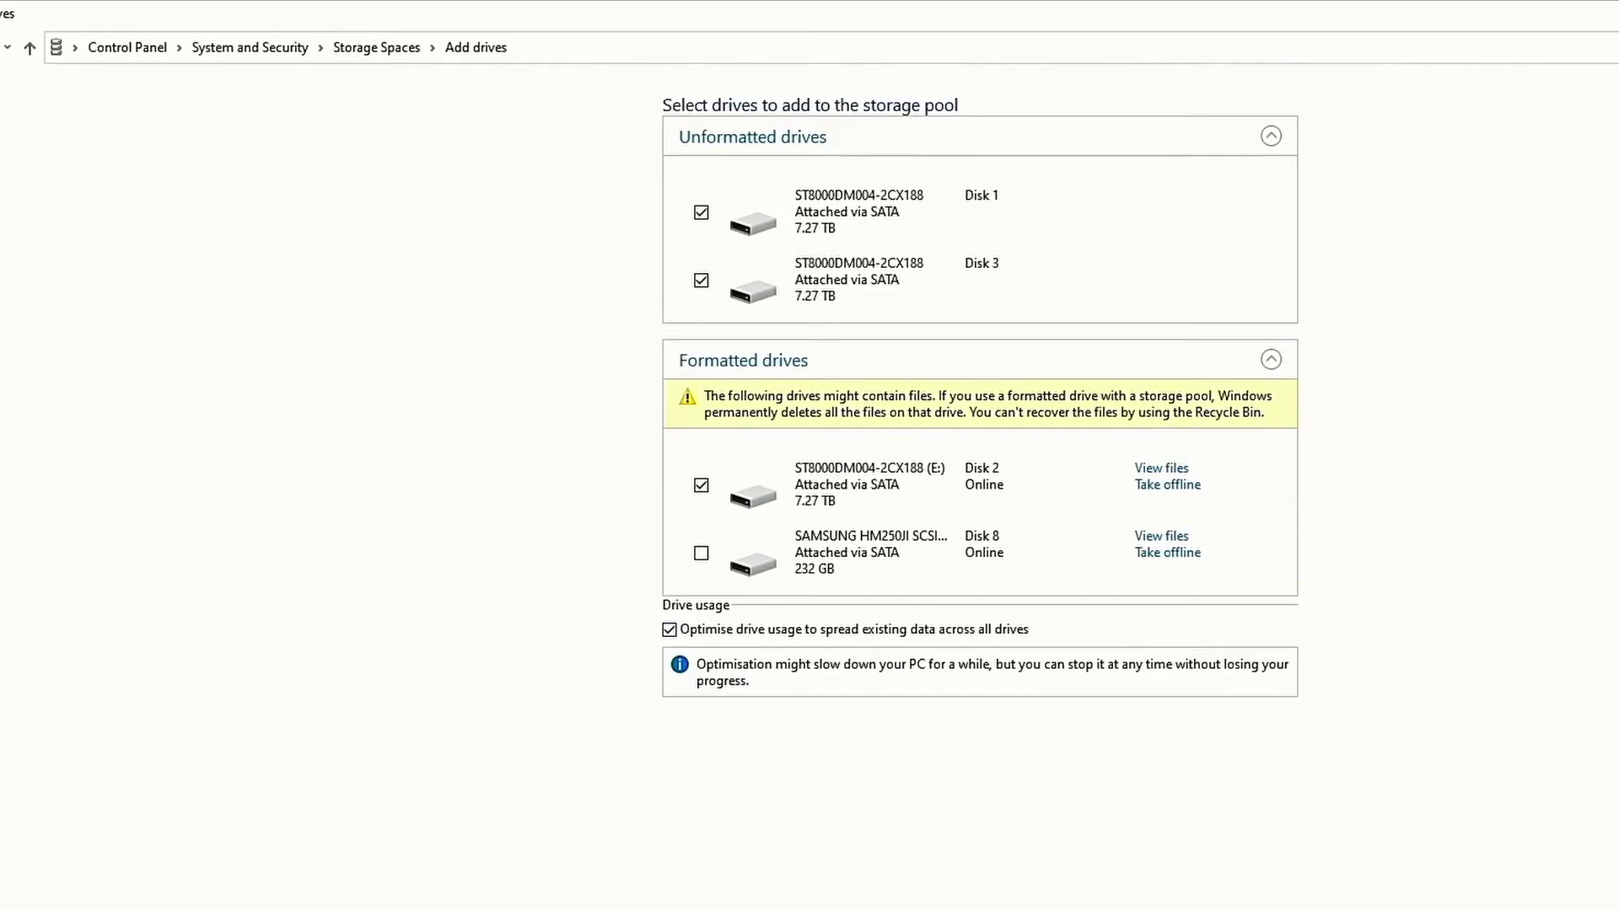
- Add the two new ST8000DM004 drives to the pool, growing it to 21.8 TB
left_click(944, 857)
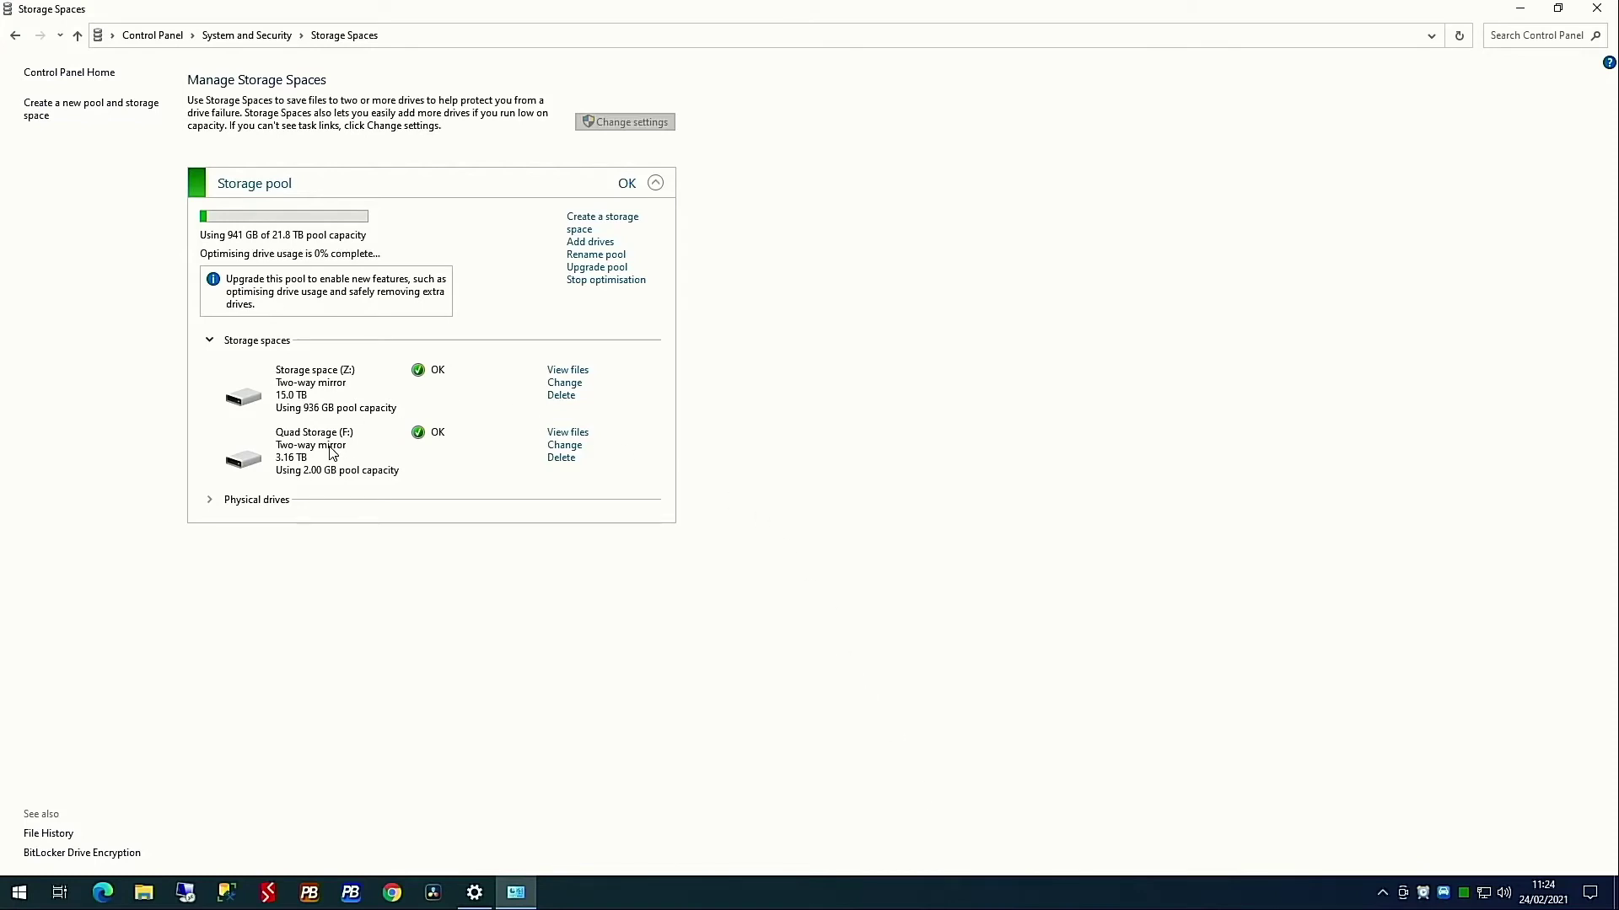
- Resize Quad Storage (F:) from 3.16 TB to 6 TB
left_click(217, 502)
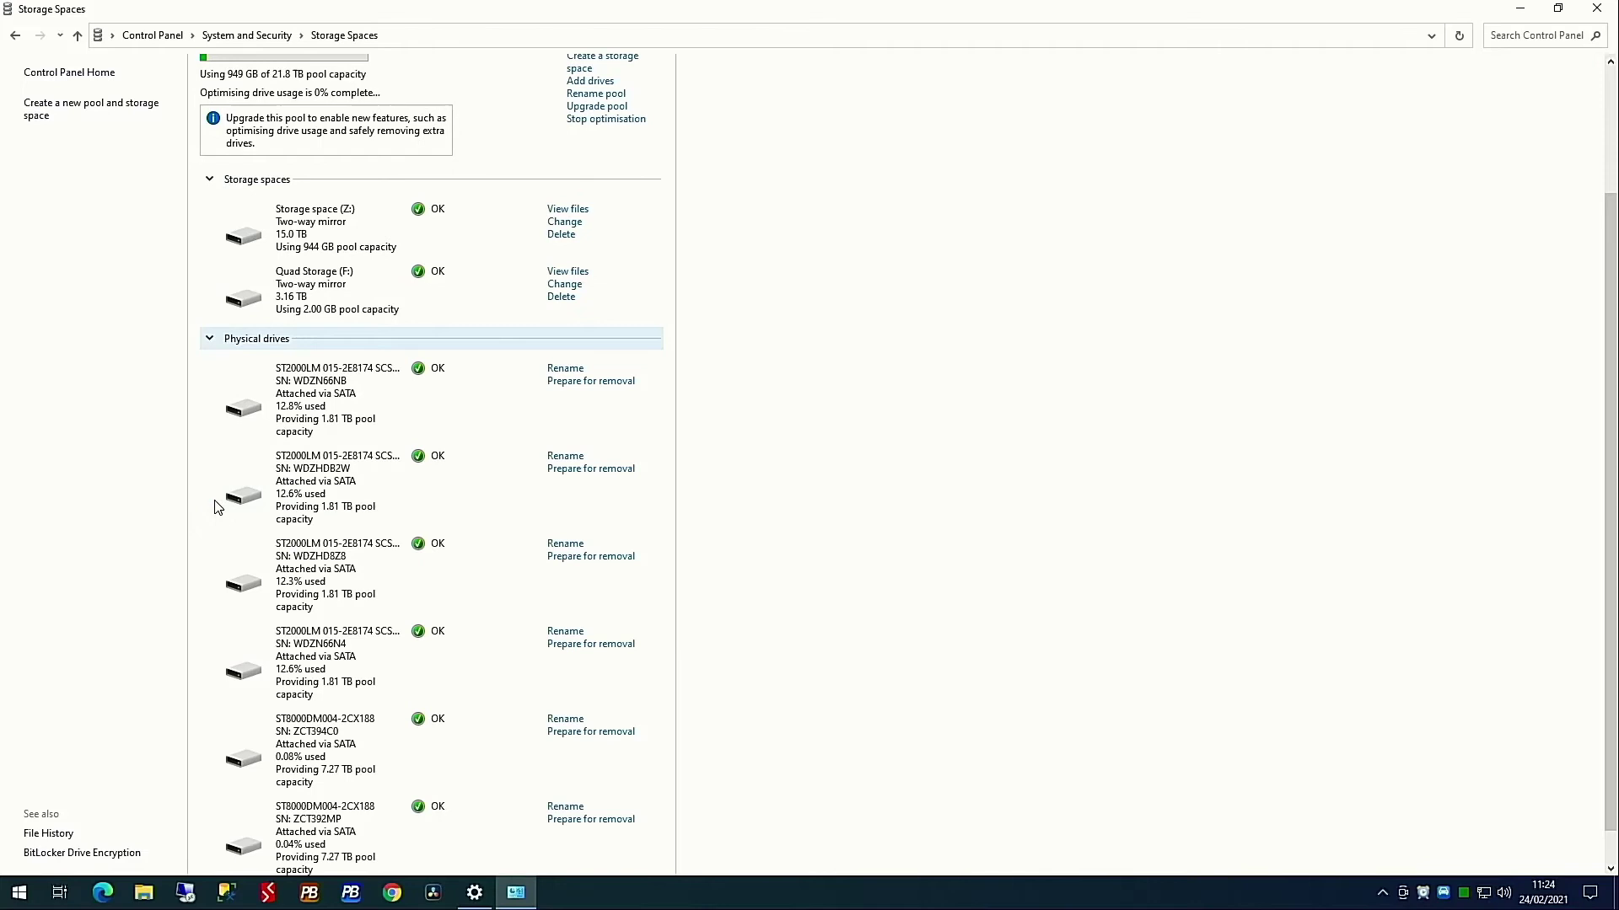
scroll(632, 549, "down", 1)
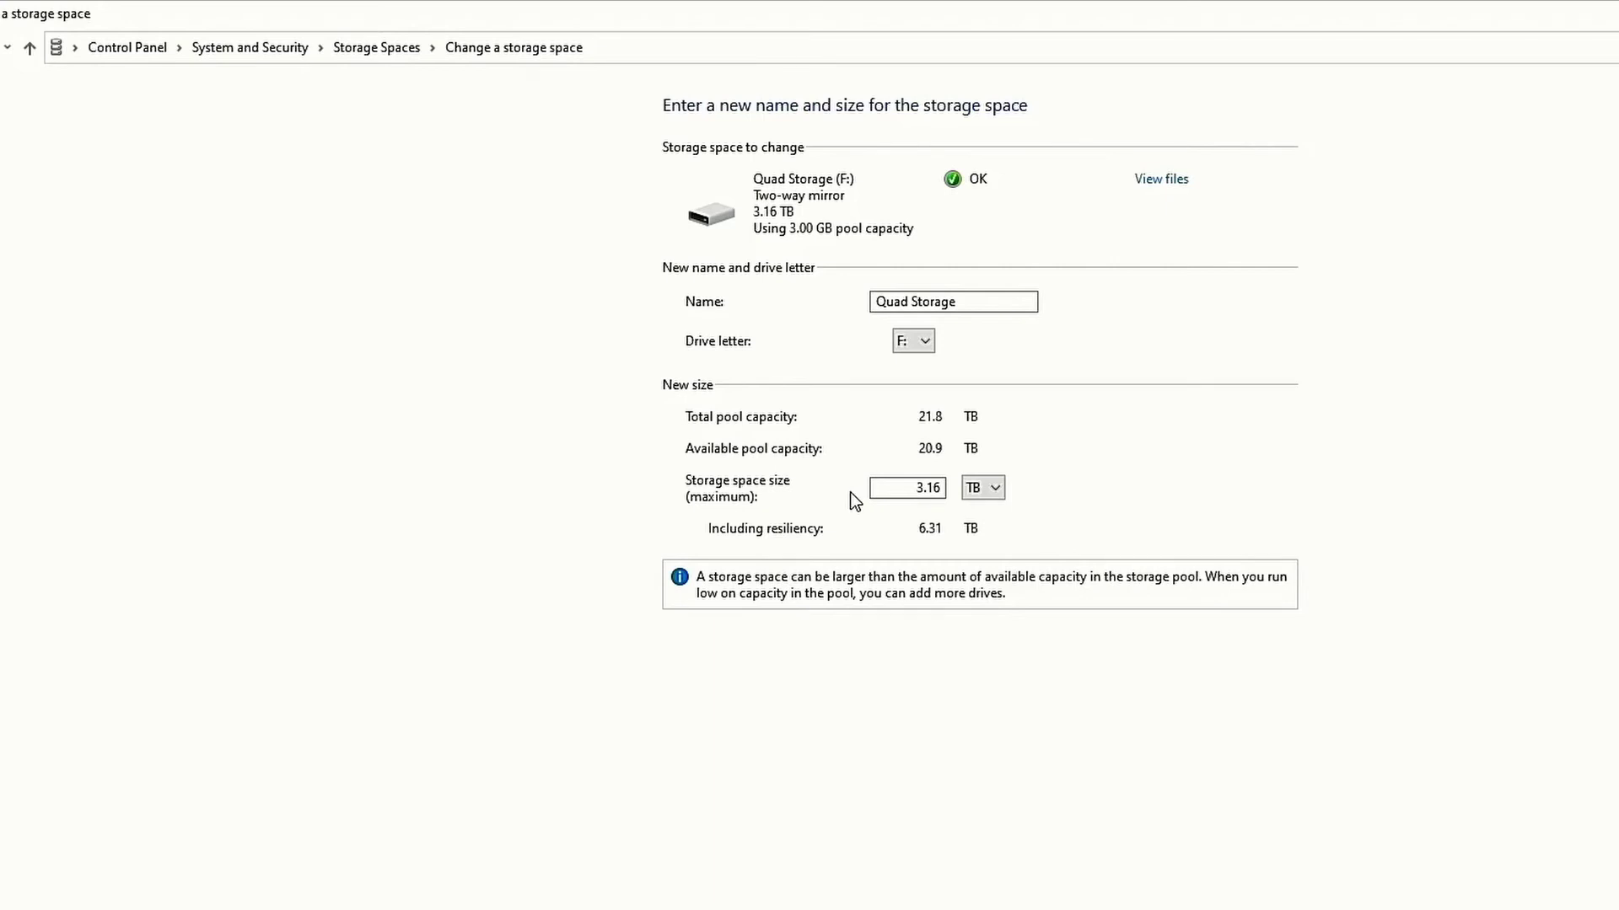
double_click(927, 489)
type("6")
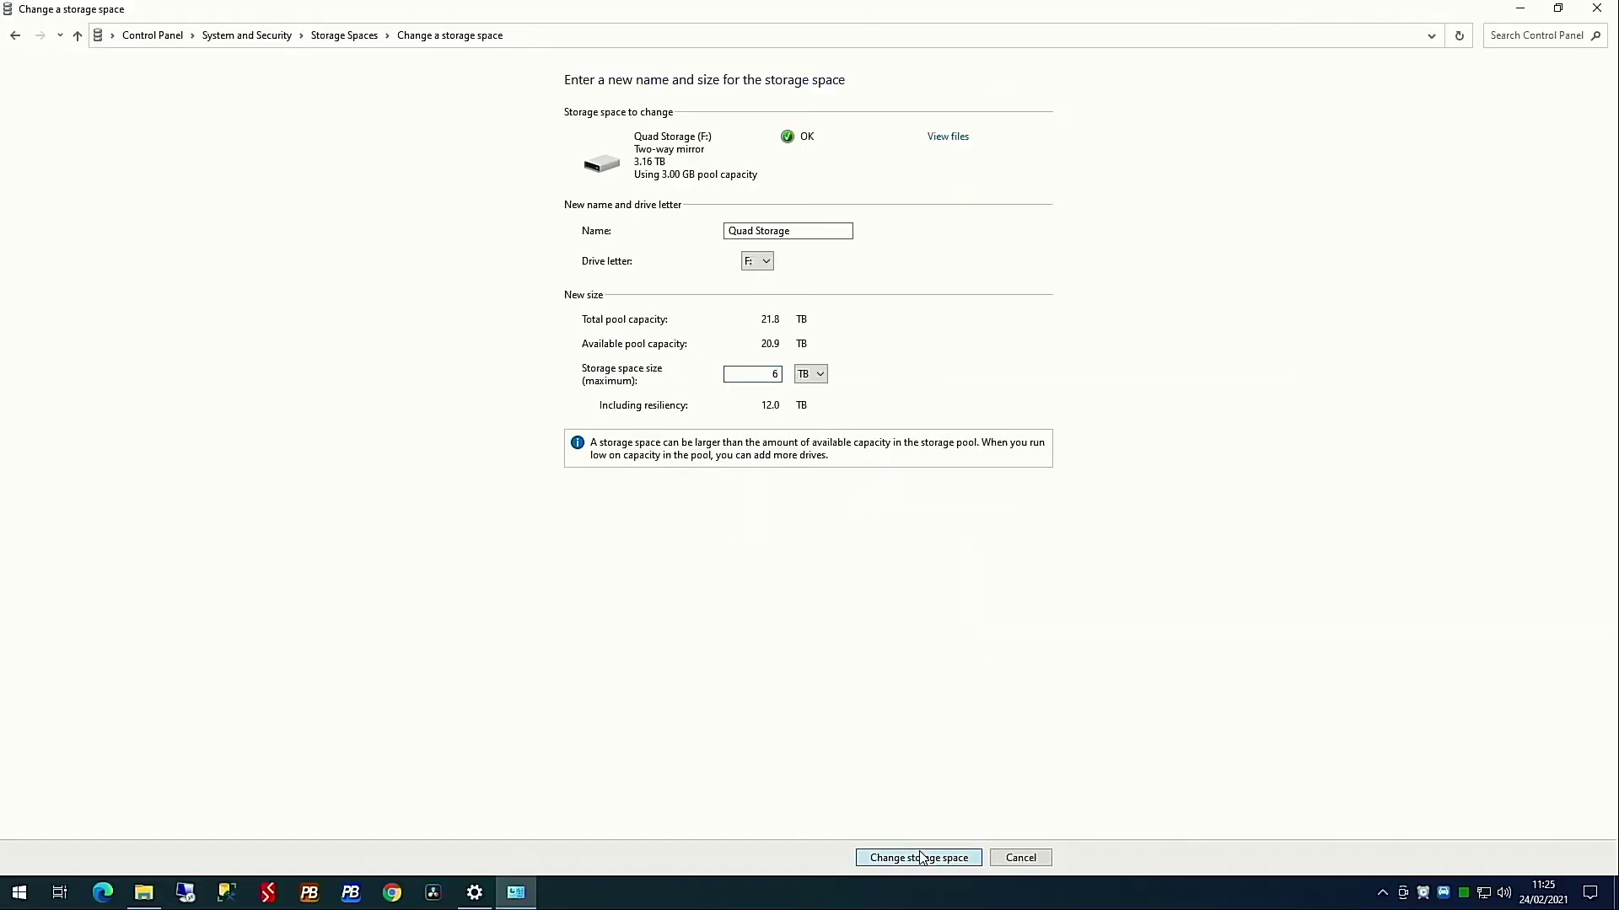
left_click(921, 857)
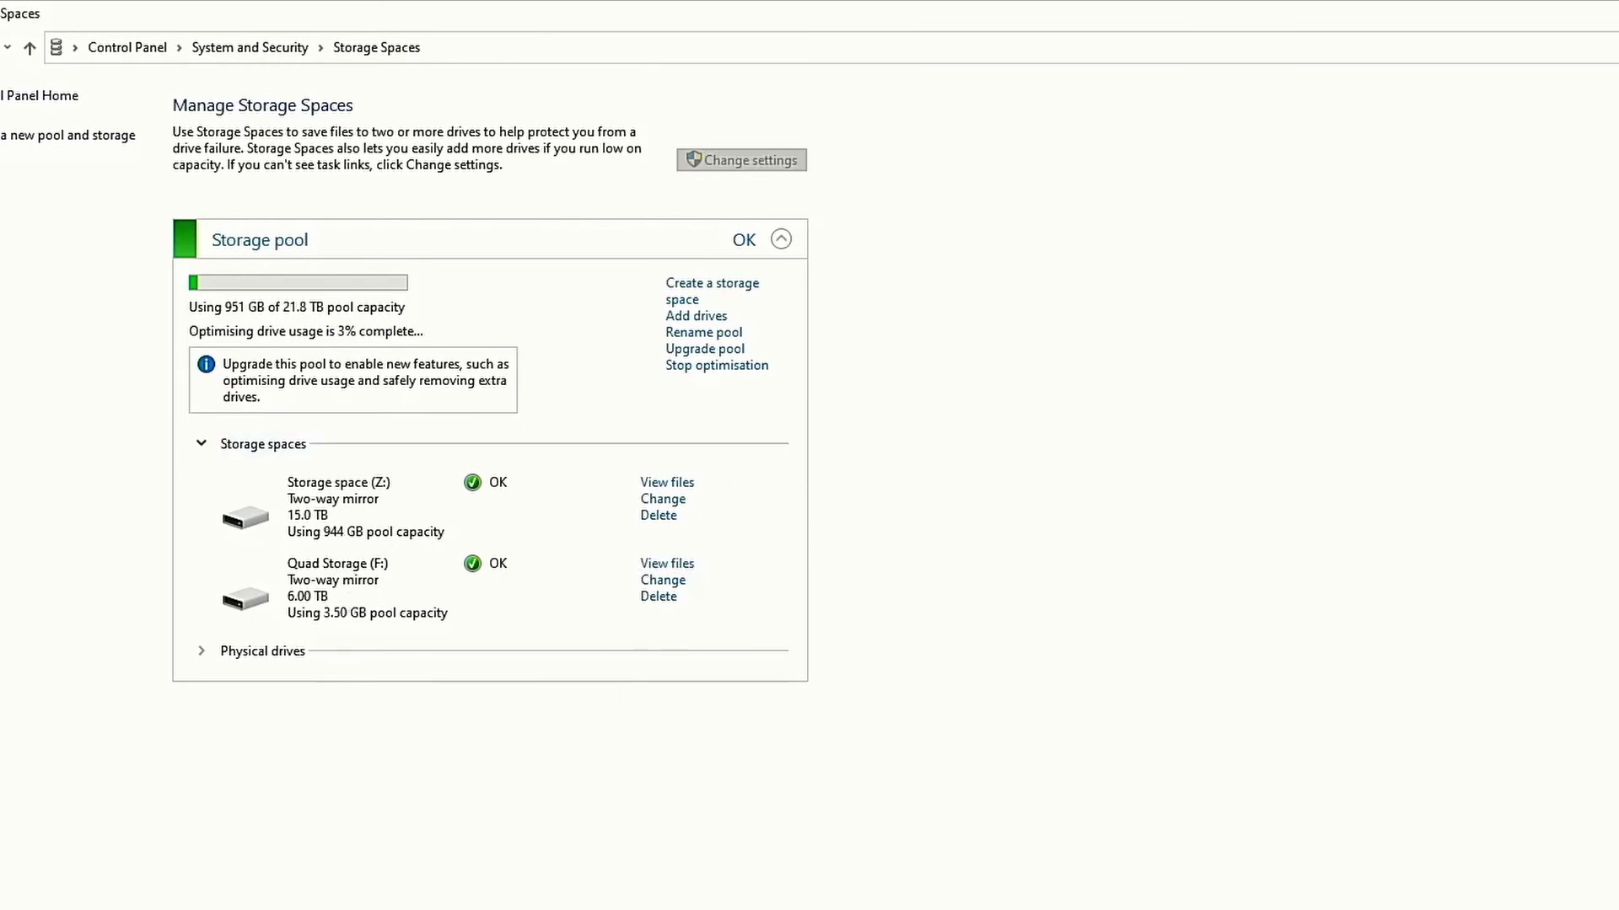
- Close Control Panel and open the Properties of Quad Storage (F:) in File Explorer, showing 5.99 TB NTFS
left_click(1596, 10)
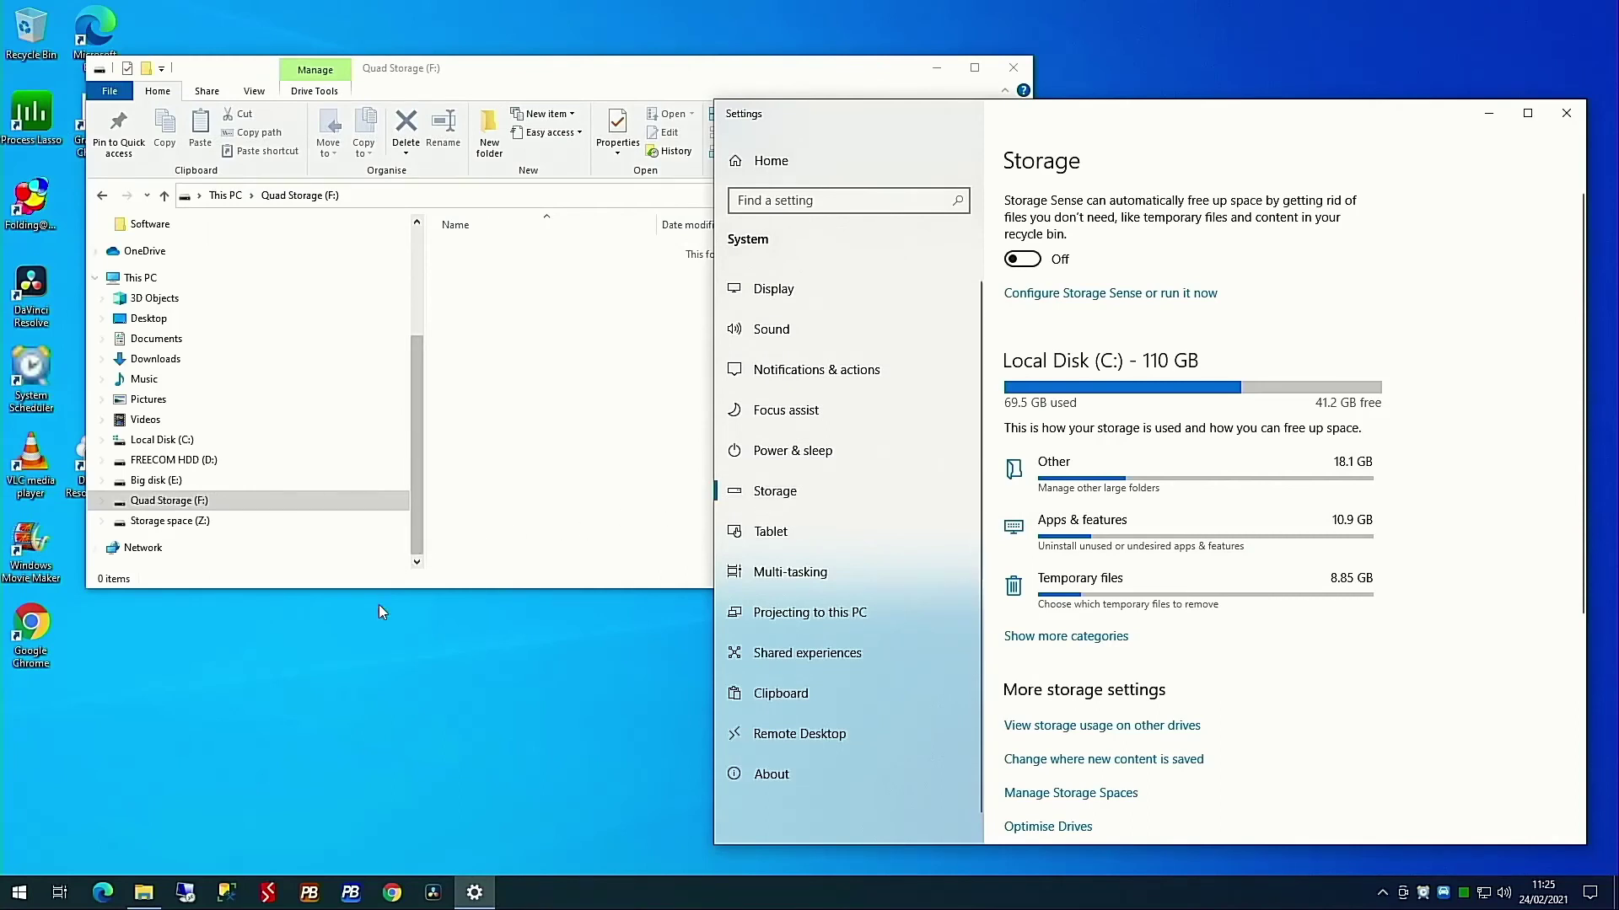
left_click(180, 503)
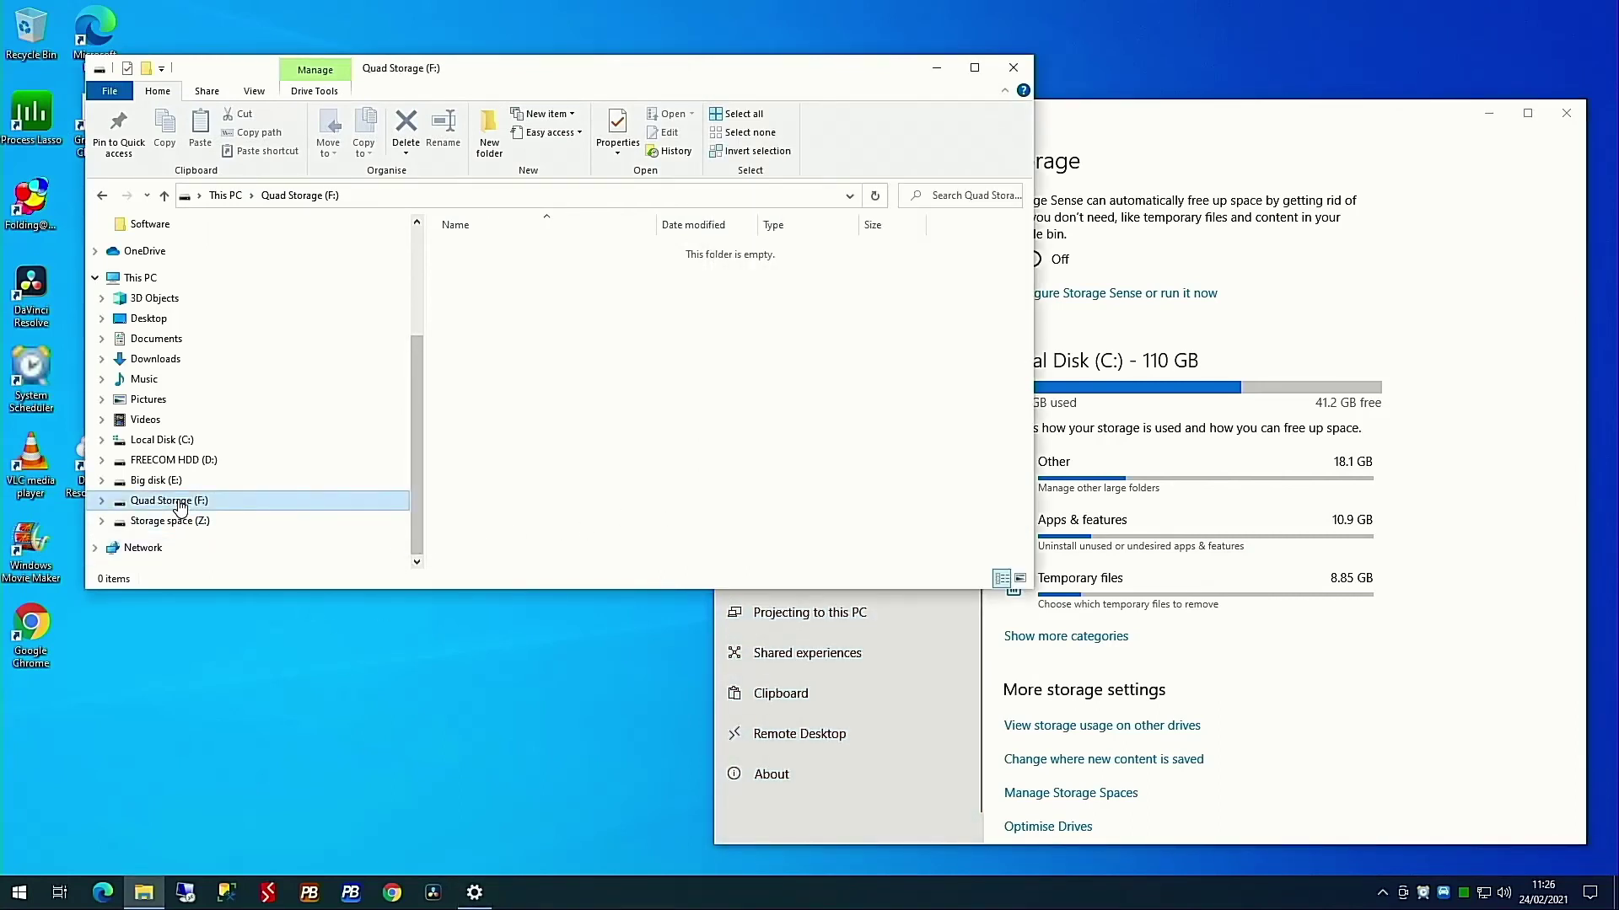
right_click(180, 503)
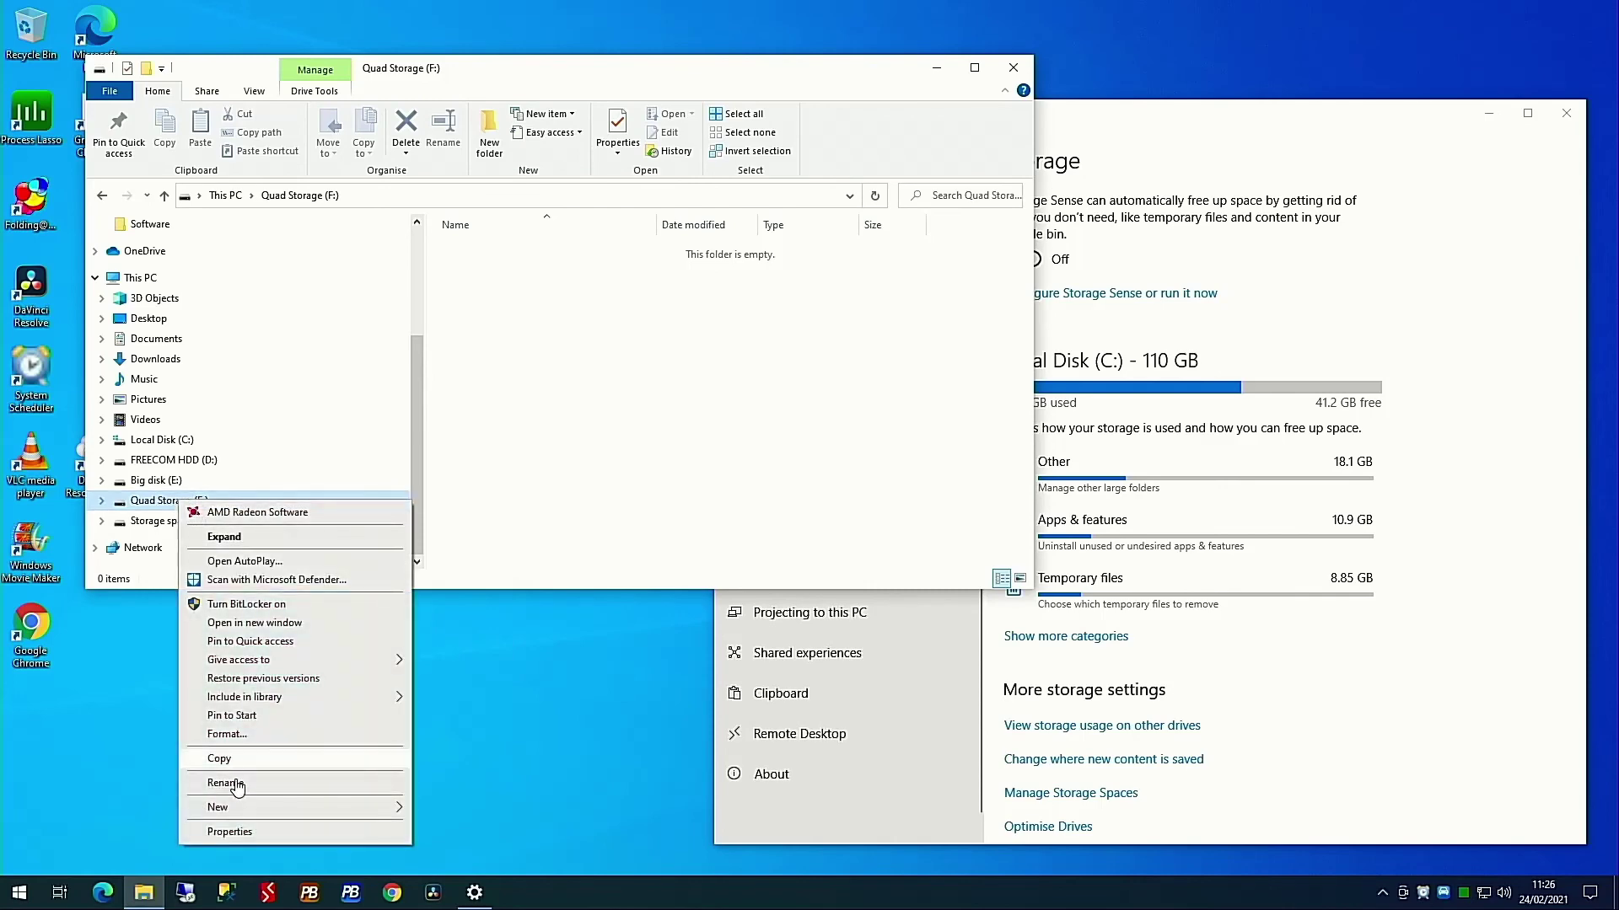
left_click(229, 832)
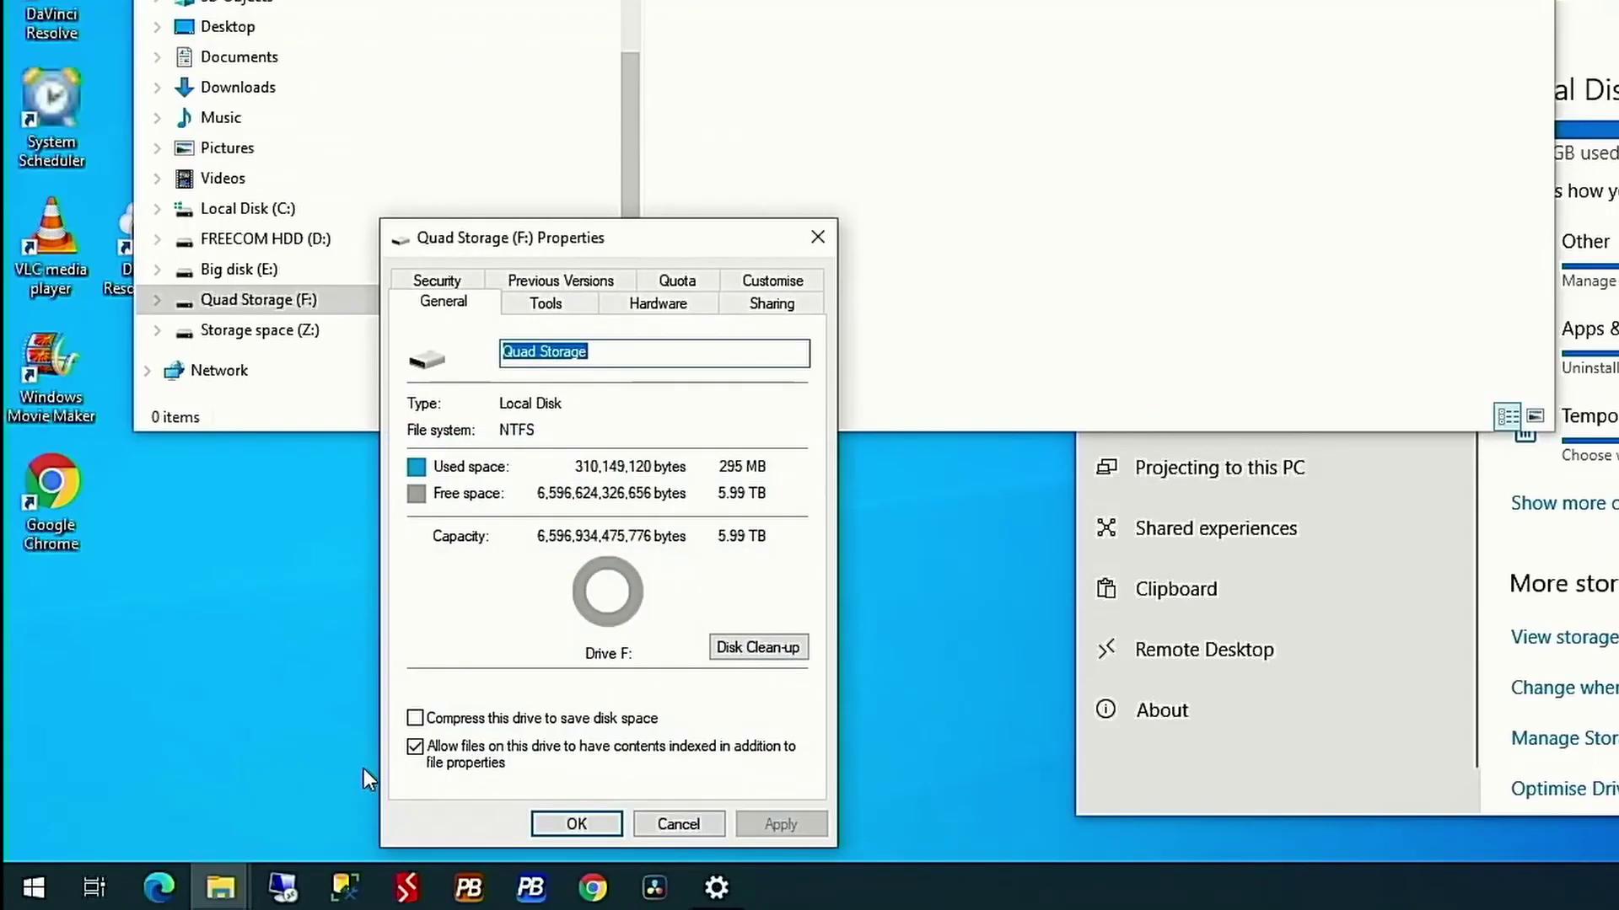